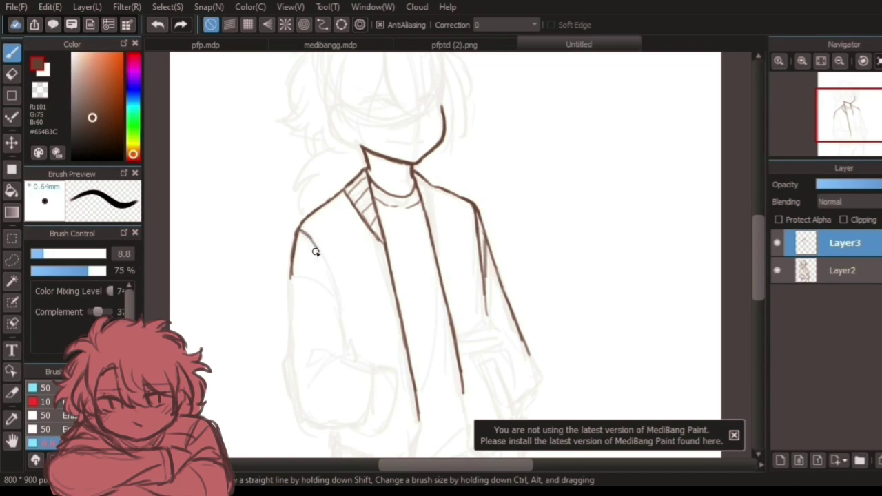
Ink the left sleeve's outer edge, inner edge and bent forearm with elbow folds over the sketch on Layer3.
mouse_move(294, 266)
mouse_down()
mouse_move(288, 348)
mouse_move(317, 426)
mouse_up()
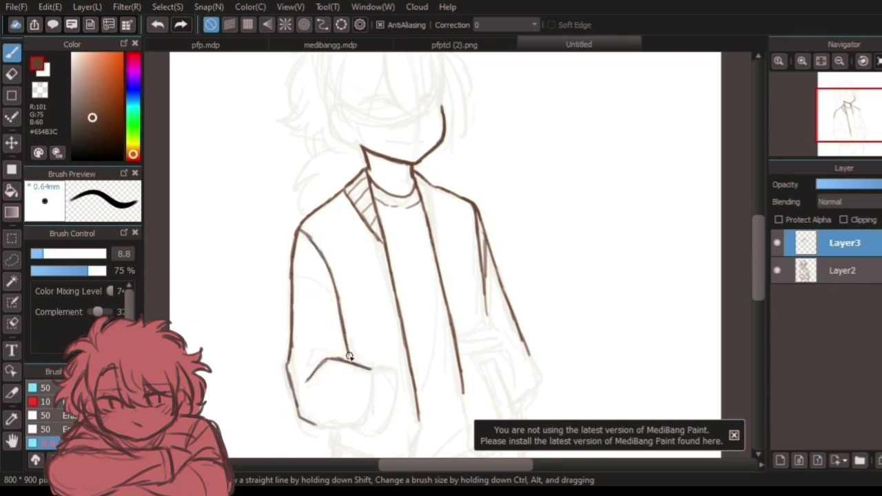
drag(378, 386, 374, 422)
drag(300, 419, 363, 429)
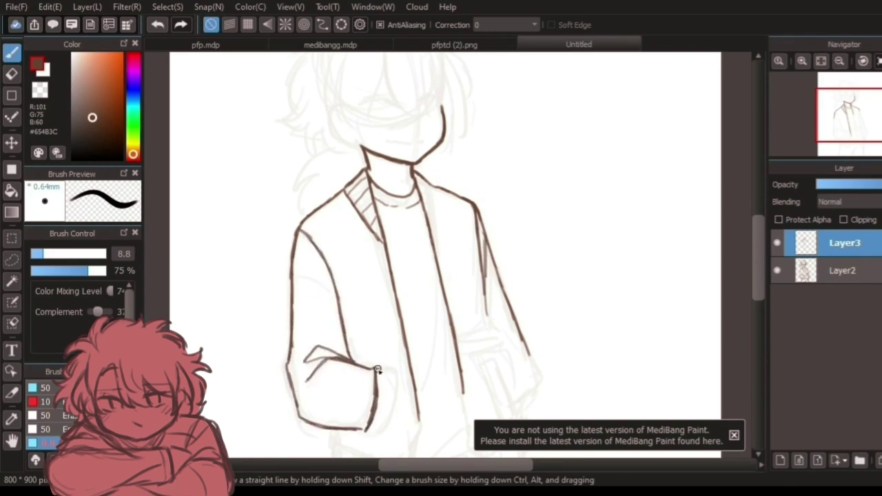
key(ctrl+z)
Ink the left cuff, the jacket's left hem band and the shirt fold inside the open jacket.
drag(854, 115, 836, 118)
drag(539, 369, 526, 398)
drag(829, 112, 842, 125)
drag(498, 166, 485, 251)
key(ctrl+z)
mouse_move(388, 320)
mouse_down()
mouse_move(447, 351)
mouse_move(478, 320)
mouse_move(464, 353)
mouse_move(390, 335)
mouse_move(404, 358)
mouse_move(444, 374)
mouse_move(466, 371)
mouse_move(471, 357)
mouse_move(468, 376)
mouse_move(446, 379)
mouse_move(468, 373)
mouse_up()
key(ctrl+z)
drag(400, 338, 401, 357)
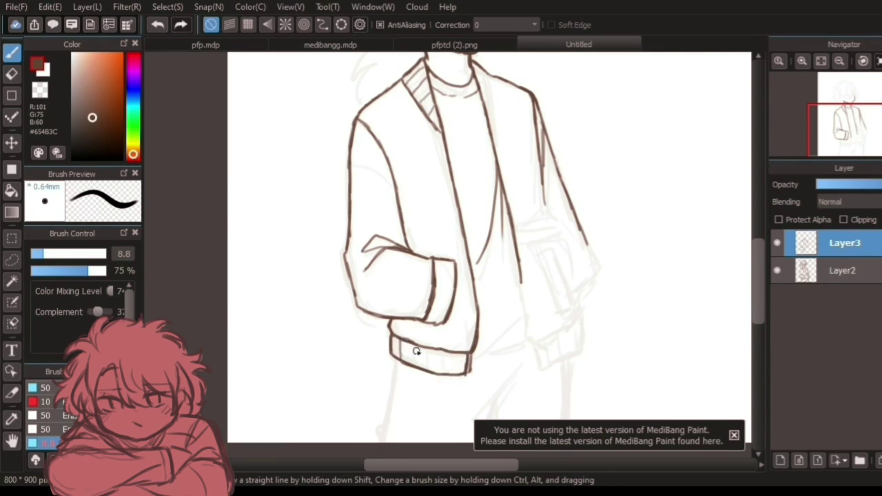
Thicken the jacket's left front edge and extend the right front edge and the right sleeve's elbow outline.
drag(468, 259, 478, 352)
drag(520, 273, 528, 328)
drag(591, 252, 584, 304)
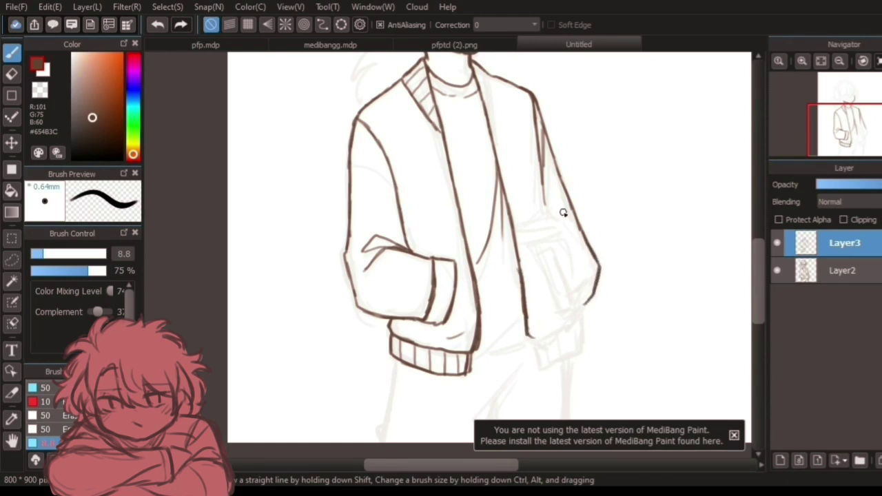
Ink the right cuff as a slanted band and add the fold lines at the right elbow.
drag(548, 249, 554, 248)
drag(537, 256, 559, 311)
drag(560, 311, 568, 308)
drag(554, 249, 574, 305)
drag(554, 249, 578, 229)
drag(555, 245, 564, 225)
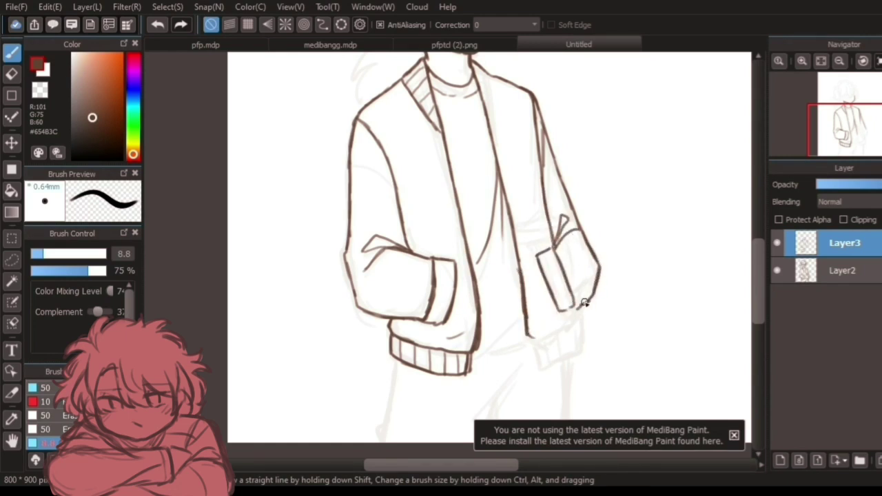
Ink the jacket's right hem band with ribbing and the shirt's bottom edge between the jacket fronts.
drag(535, 344, 580, 338)
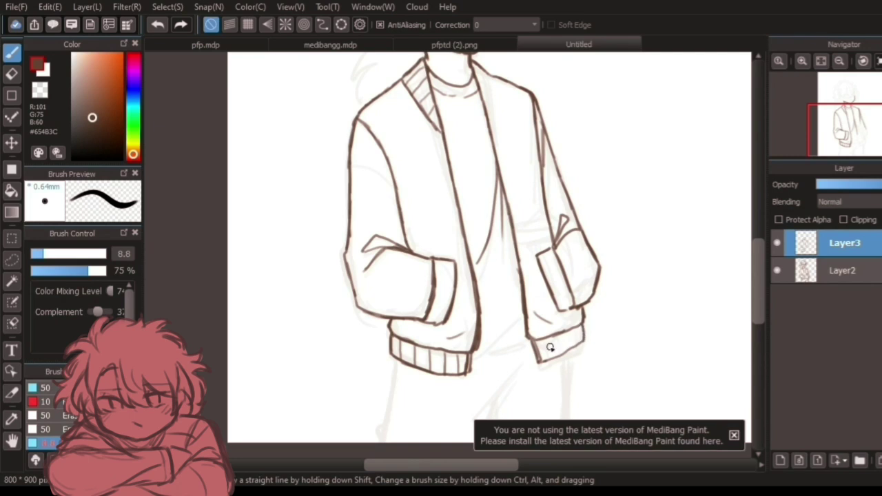
drag(474, 357, 517, 335)
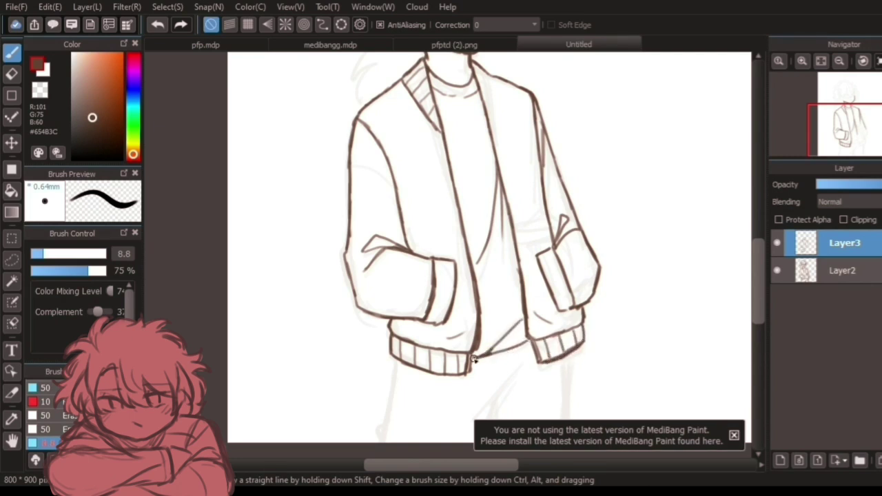
Ink the face with its cheek line, both eyes, eyelid creases, nose and smiling mouth.
drag(845, 111, 843, 92)
drag(375, 261, 378, 291)
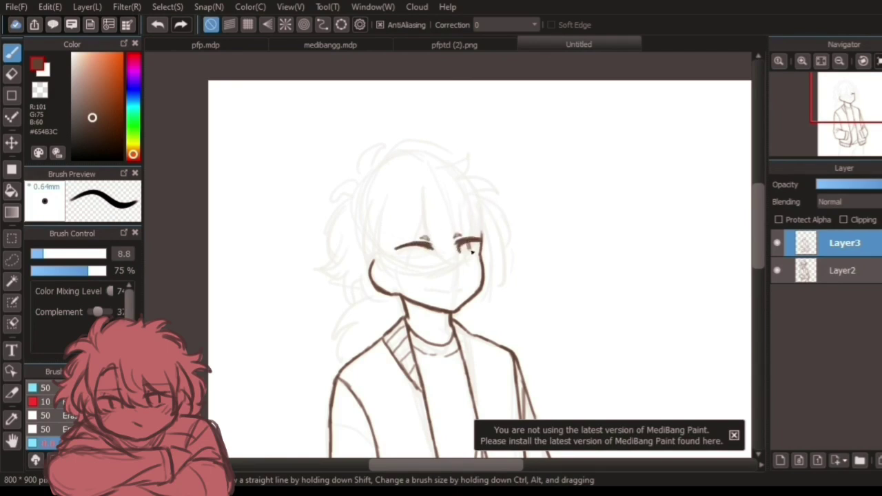
key(ctrl+z)
key(ctrl+z)
mouse_move(404, 257)
mouse_down()
mouse_move(426, 257)
mouse_move(414, 245)
mouse_move(424, 258)
mouse_up()
key(ctrl+z)
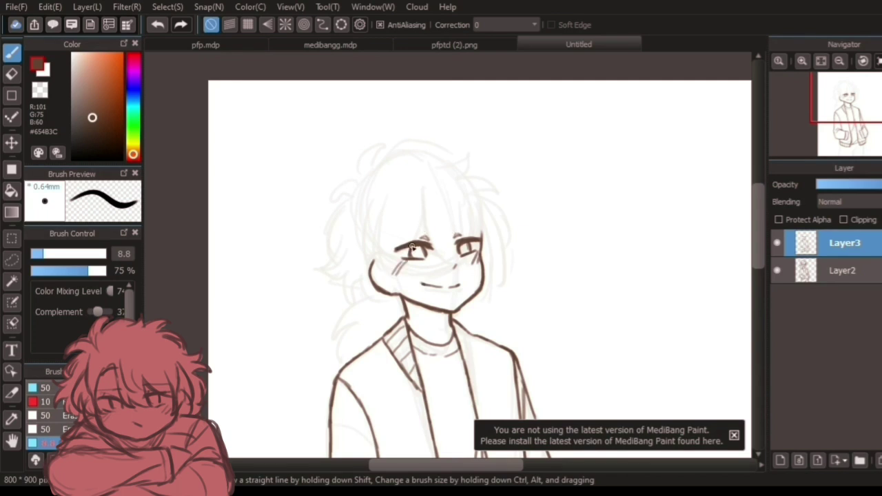
Ink the bangs between the eyes, the side locks framing the face and the inner ear lines.
mouse_move(423, 198)
mouse_down()
mouse_move(413, 232)
mouse_move(416, 278)
mouse_up()
key(ctrl+z)
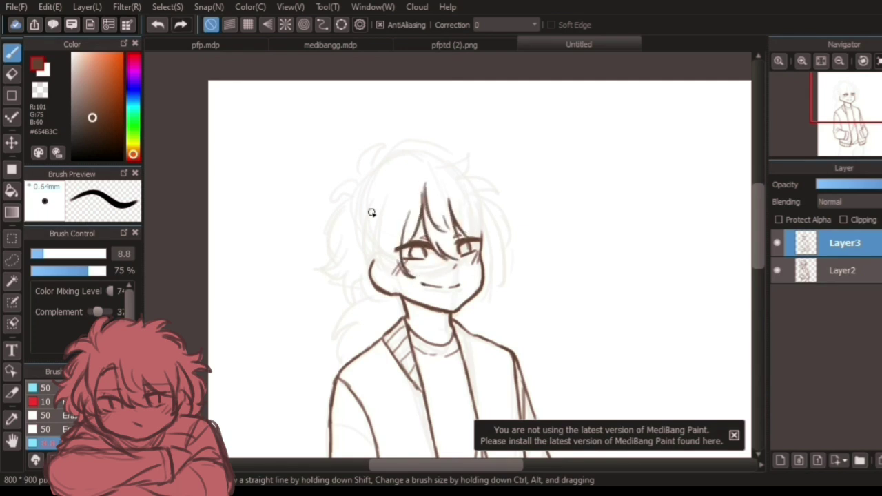
drag(379, 185, 365, 260)
drag(370, 221, 363, 252)
drag(483, 198, 501, 250)
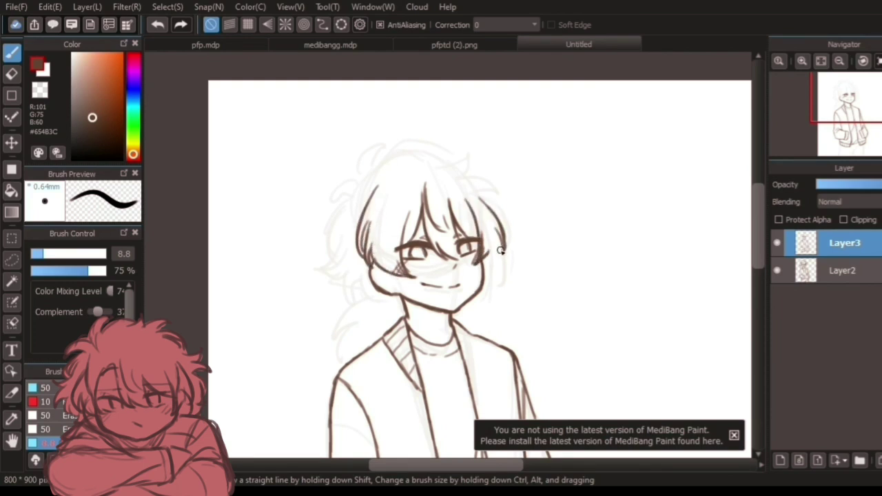
drag(383, 267, 386, 275)
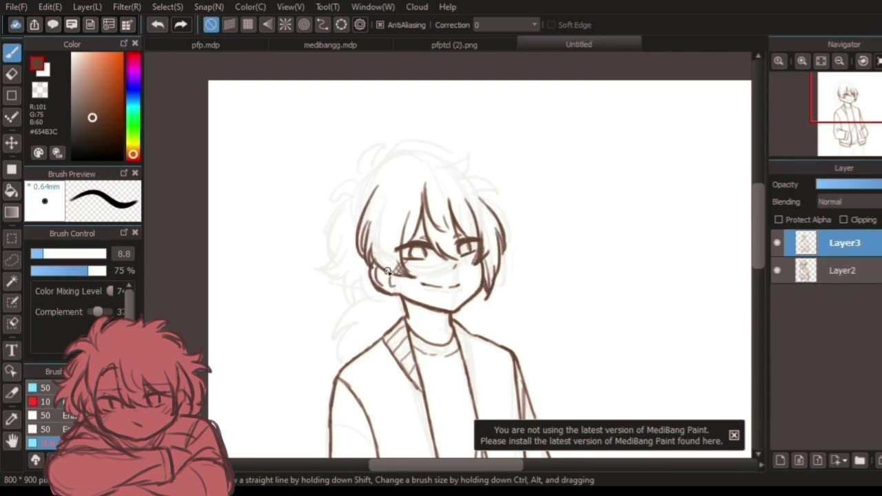
Ink the spiky outer outline of the hair around the top and both sides of the head.
drag(364, 168, 391, 143)
mouse_move(351, 193)
mouse_down()
mouse_move(331, 227)
mouse_move(329, 270)
mouse_move(357, 274)
mouse_up()
mouse_move(396, 147)
mouse_down()
mouse_move(496, 189)
mouse_move(514, 209)
mouse_move(490, 271)
mouse_up()
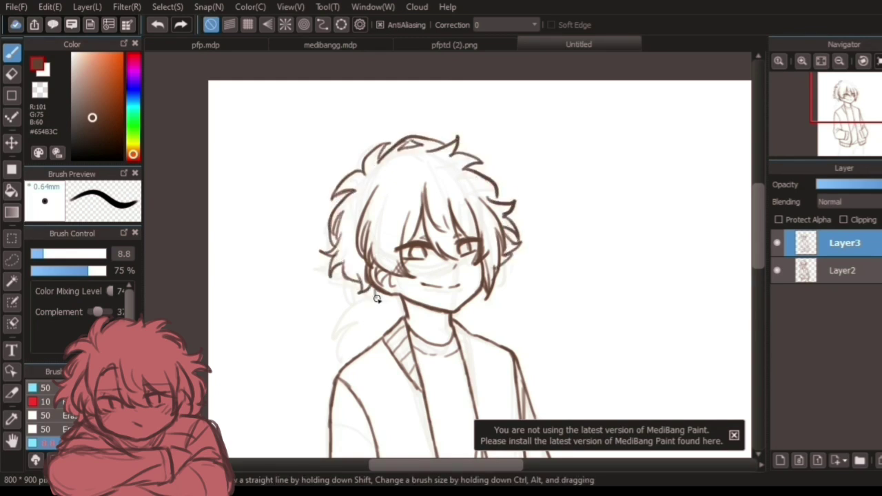
Ink the small spiky ponytail behind the neck and add the eyebrow lines across the bangs.
key(ctrl+z)
mouse_move(362, 304)
mouse_down()
mouse_move(338, 328)
mouse_move(344, 315)
mouse_move(325, 316)
mouse_up()
key(ctrl+z)
drag(325, 316, 346, 321)
drag(344, 324, 325, 351)
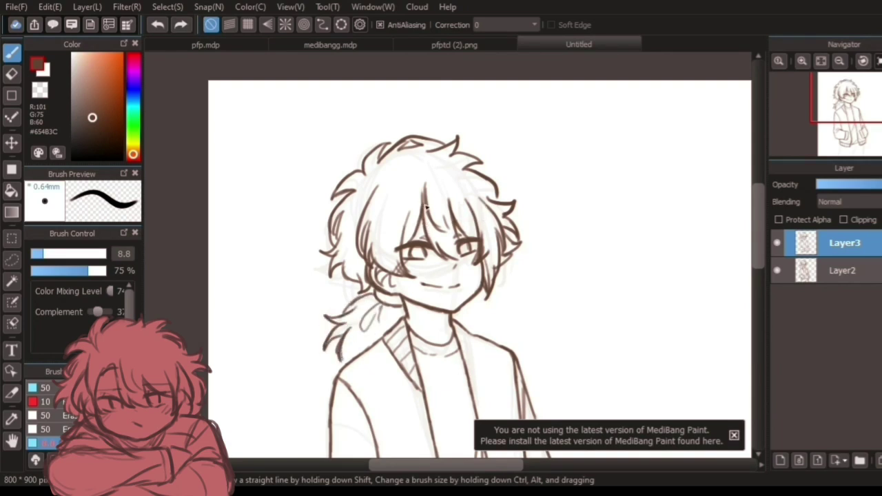
drag(390, 230, 429, 228)
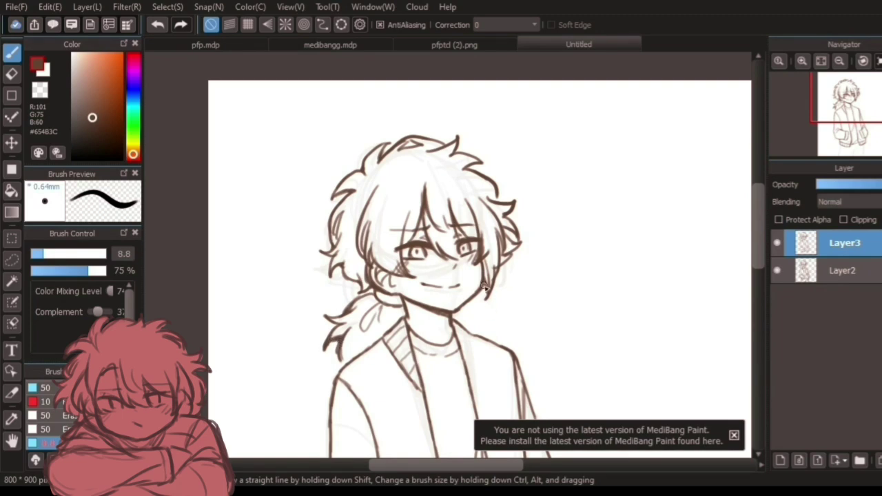
Ink the trouser legs below the jacket with the crotch folds, pocket lines and waist line.
drag(859, 127, 853, 133)
drag(296, 303, 281, 385)
drag(373, 363, 424, 311)
drag(422, 315, 386, 370)
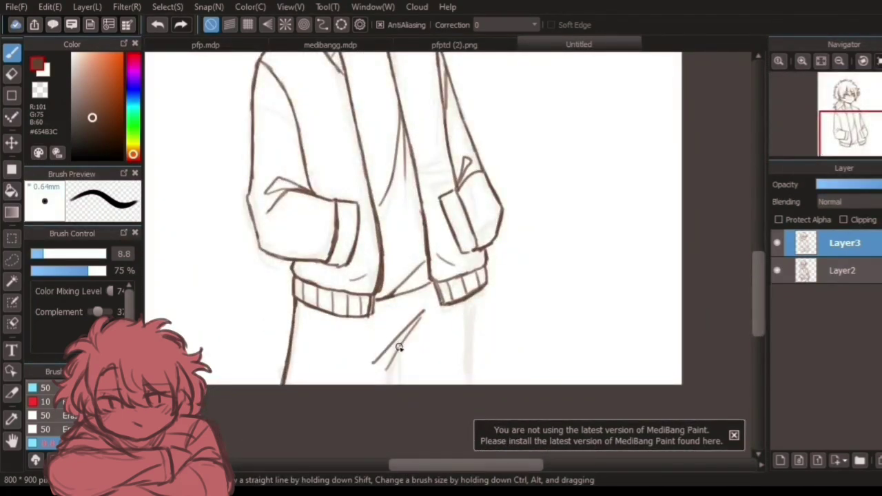
drag(472, 303, 470, 382)
drag(311, 305, 301, 384)
drag(435, 285, 379, 302)
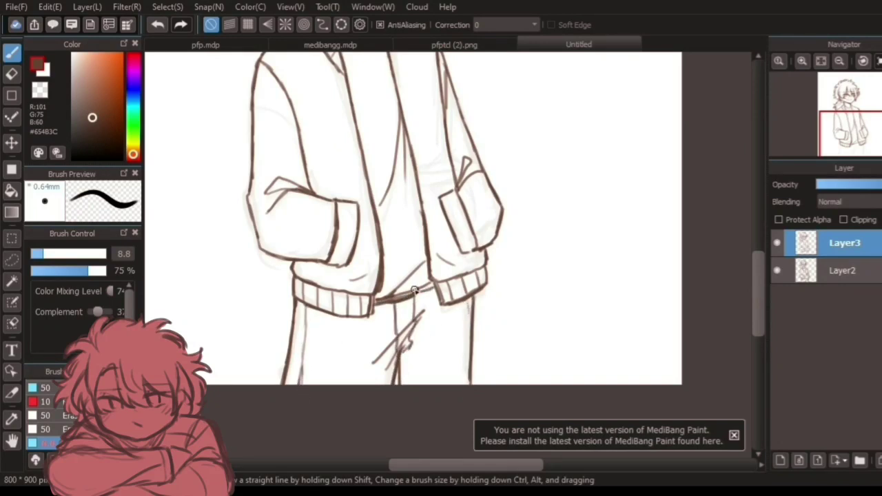
Fit the whole canvas in view, handwrite the note "welp -" beside the character and hide the Layer2 sketch.
click(822, 62)
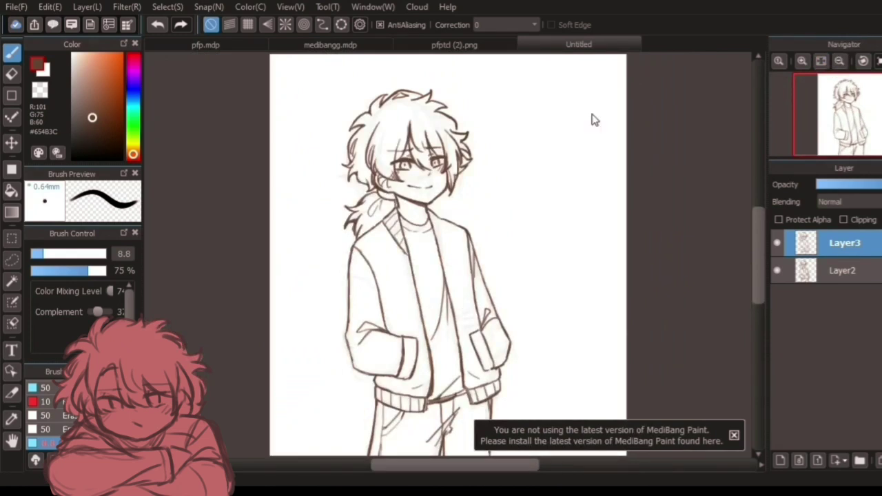
drag(496, 147, 518, 153)
click(777, 270)
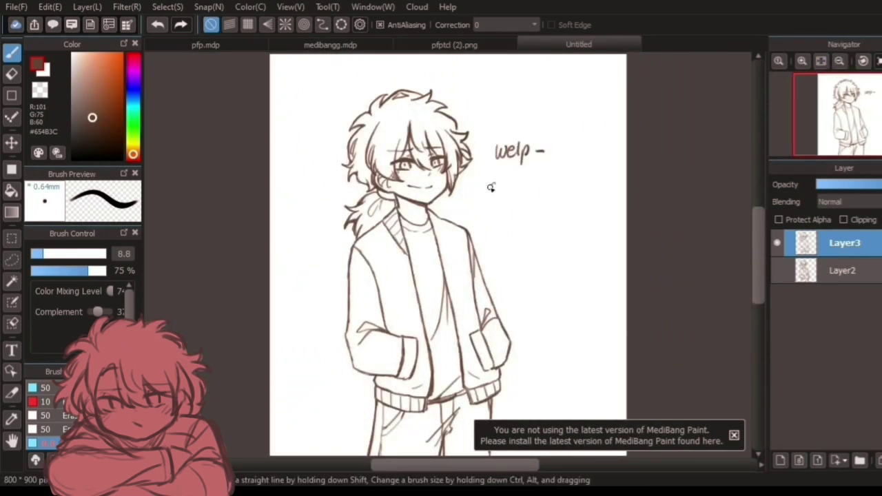
mouse_move(578, 181)
mouse_down()
mouse_move(537, 225)
mouse_move(584, 224)
mouse_up()
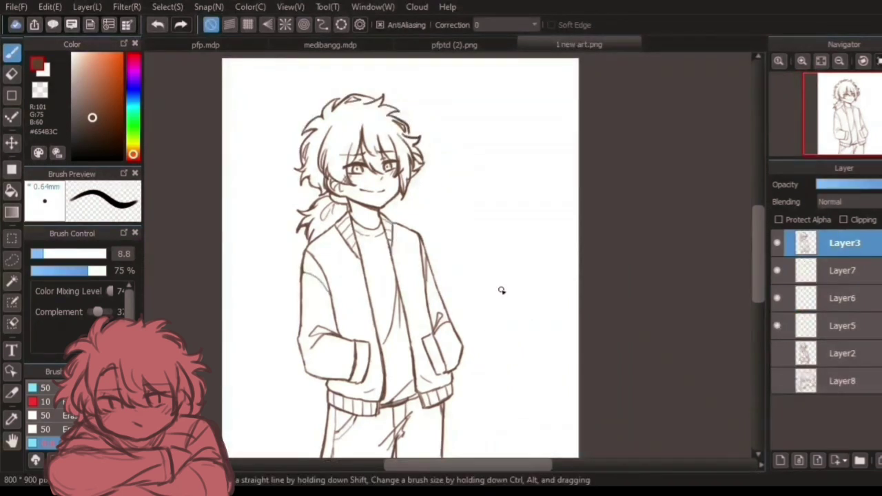
Paint the face, ear and neck on Layer6 with the light skin colour #F9D8C5.
click(838, 298)
click(82, 55)
key(ctrl+plus)
key(ctrl+plus)
mouse_move(320, 165)
mouse_down()
mouse_move(492, 290)
mouse_move(452, 237)
mouse_up()
mouse_move(451, 238)
mouse_down()
mouse_move(453, 273)
mouse_move(433, 266)
mouse_up()
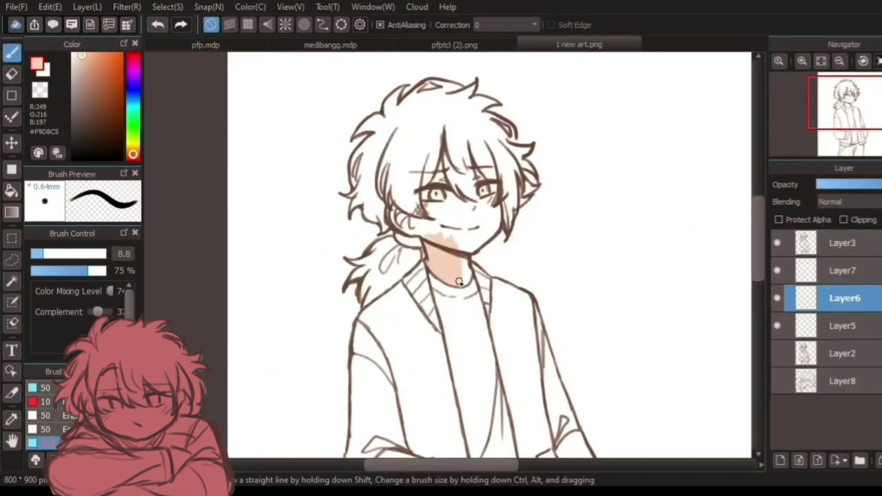
mouse_move(430, 226)
mouse_down()
mouse_move(426, 200)
mouse_move(453, 204)
mouse_up()
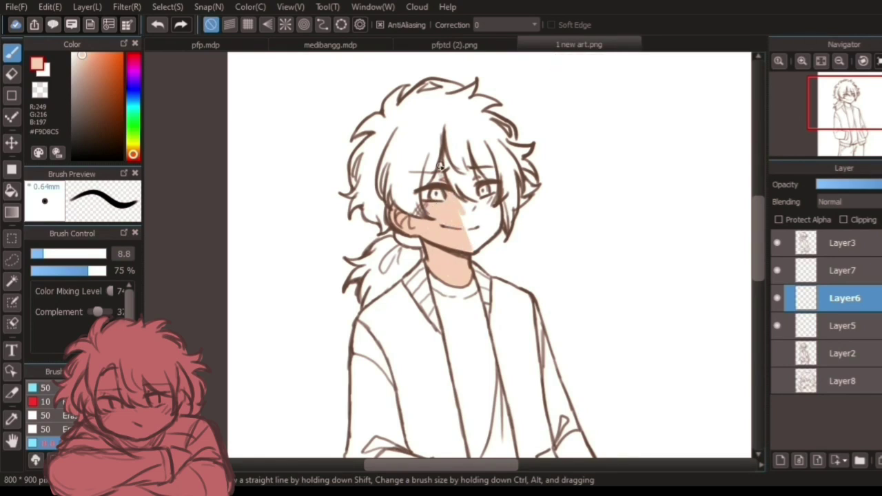
click(57, 253)
mouse_move(470, 241)
mouse_down()
mouse_move(468, 210)
mouse_move(485, 217)
mouse_up()
Block in the hair and ponytail on Layer7 with dark brown #5F4A40 using brush strokes and Bucket fills.
drag(849, 135, 854, 101)
click(857, 326)
click(825, 273)
click(90, 127)
mouse_move(359, 175)
mouse_down()
mouse_move(319, 215)
mouse_move(332, 237)
mouse_up()
alt+click(351, 180)
drag(359, 147, 337, 212)
click(12, 191)
click(412, 110)
click(332, 291)
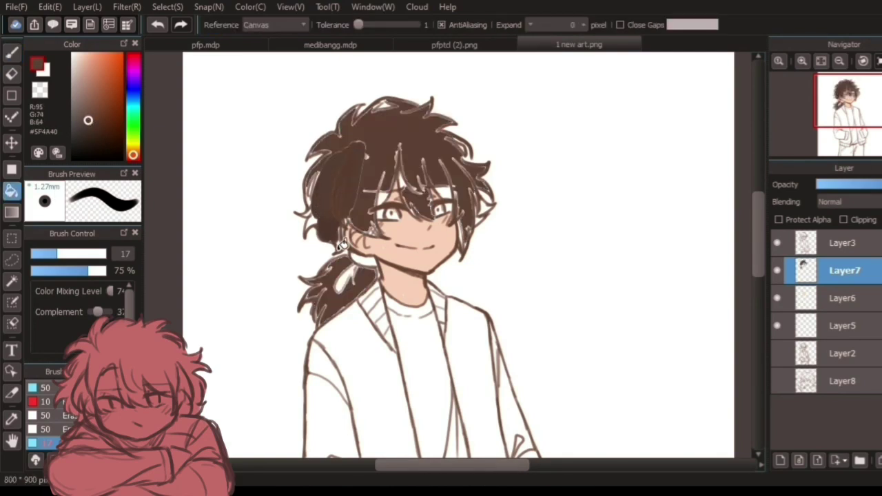
Brush over the unfilled gaps in the bangs, left side of the hair and ponytail with the brown.
click(11, 53)
click(45, 254)
drag(443, 163, 452, 192)
drag(400, 146, 400, 202)
click(802, 61)
mouse_move(284, 103)
mouse_down()
mouse_move(240, 138)
mouse_move(233, 158)
mouse_up()
scroll(272, 113, down, 1)
mouse_move(254, 108)
mouse_down()
mouse_move(241, 126)
mouse_move(247, 162)
mouse_up()
drag(328, 78, 288, 191)
drag(258, 164, 248, 178)
mouse_move(292, 227)
mouse_down()
mouse_move(243, 262)
mouse_move(267, 278)
mouse_move(345, 258)
mouse_move(295, 228)
mouse_move(282, 270)
mouse_up()
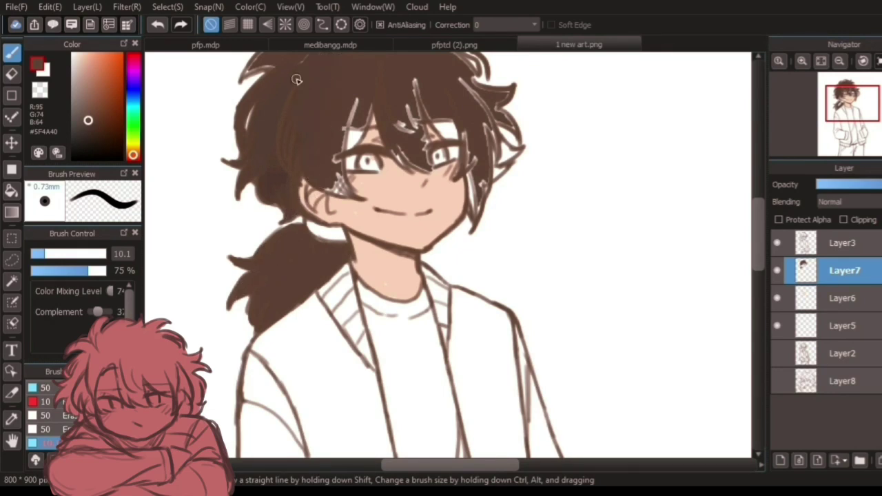
mouse_move(325, 118)
mouse_down()
mouse_move(318, 172)
mouse_move(337, 204)
mouse_up()
drag(358, 151, 332, 212)
scroll(50, 417, up, 3)
Switch to the 10 px full-opacity brush and cover the remaining light gaps along the bangs and hair outline.
click(45, 386)
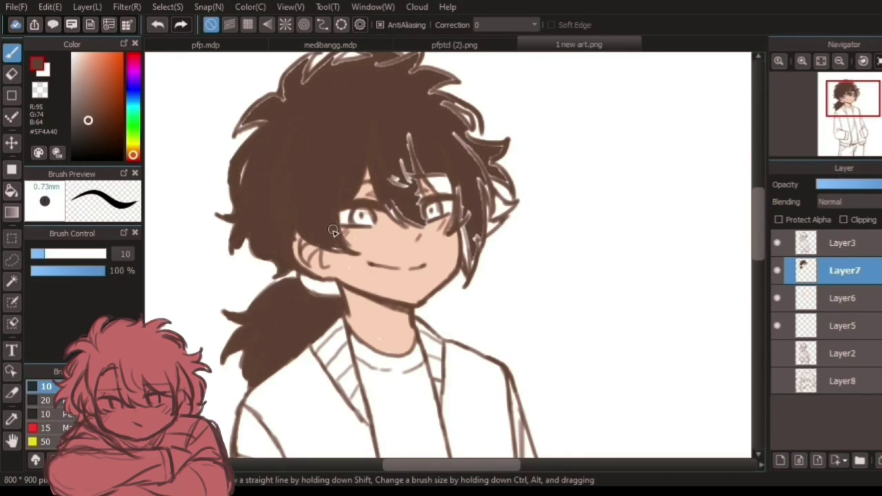
drag(402, 161, 422, 193)
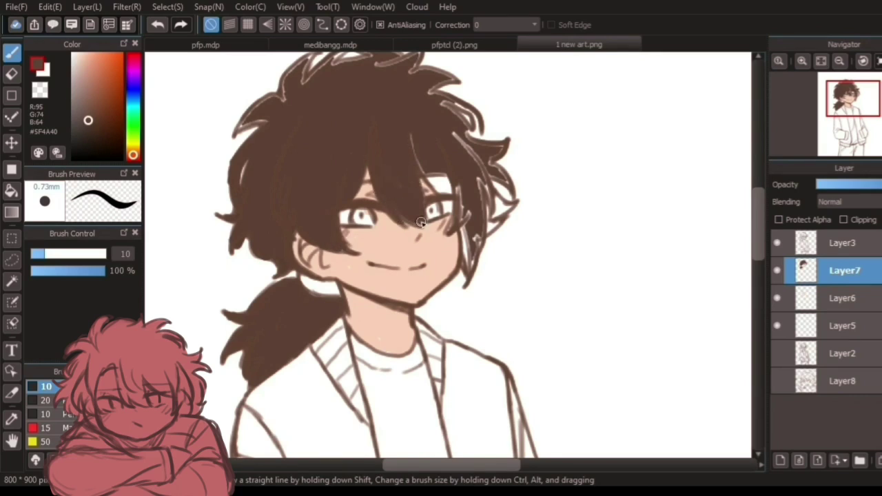
drag(417, 142, 435, 187)
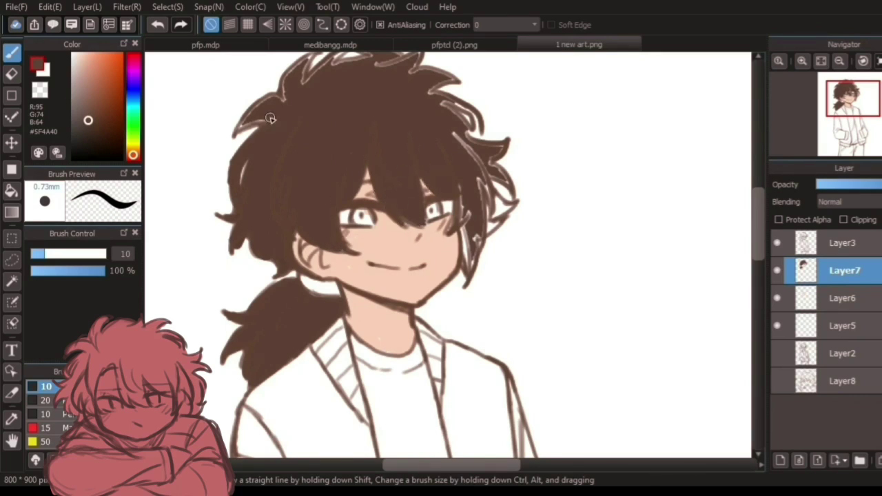
drag(294, 79, 247, 248)
drag(293, 200, 284, 223)
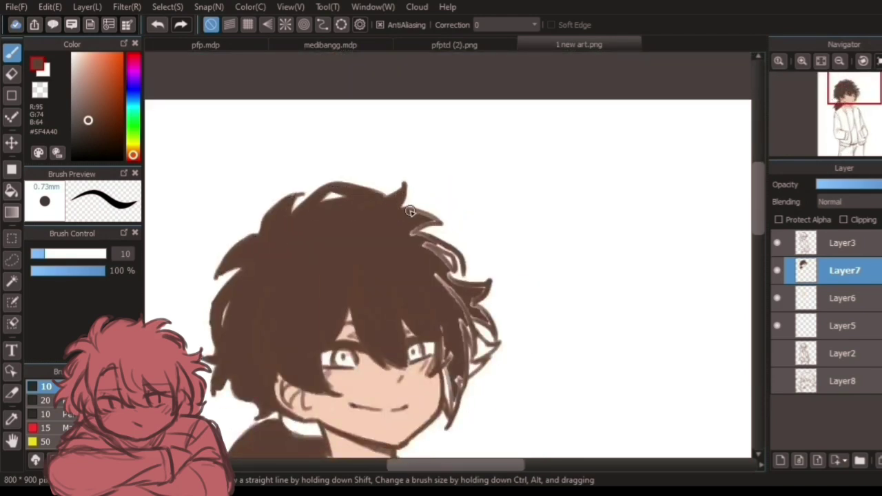
mouse_move(448, 251)
mouse_down()
mouse_move(462, 330)
mouse_move(451, 370)
mouse_move(485, 357)
mouse_up()
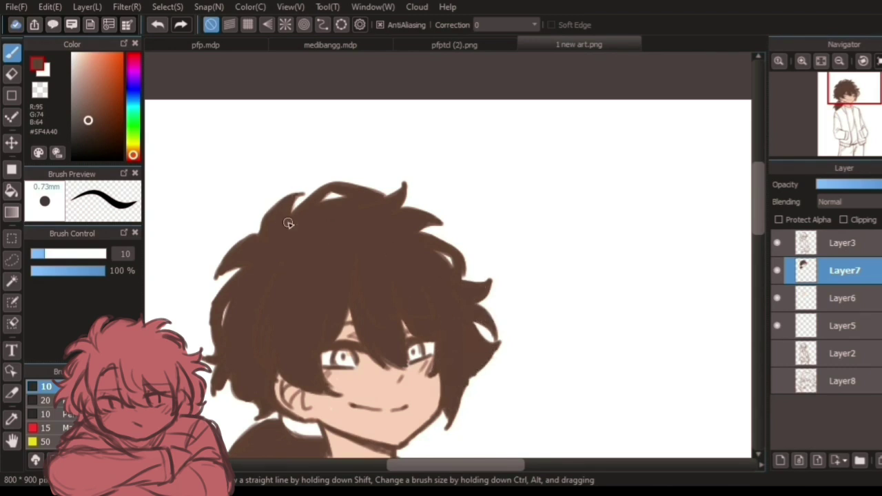
drag(334, 391, 344, 265)
Protect the alpha of Layer3 and recolour the hair line art with dark brown #46342B using a size 23 brush.
click(854, 247)
click(780, 220)
click(85, 137)
click(91, 130)
mouse_move(228, 151)
mouse_down()
mouse_move(261, 110)
mouse_move(297, 351)
mouse_up()
mouse_move(274, 206)
mouse_down()
mouse_move(366, 191)
mouse_move(361, 135)
mouse_up()
drag(48, 255, 66, 255)
mouse_move(338, 76)
mouse_down()
mouse_move(368, 173)
mouse_move(454, 301)
mouse_move(449, 226)
mouse_move(437, 203)
mouse_move(325, 269)
mouse_move(329, 248)
mouse_up()
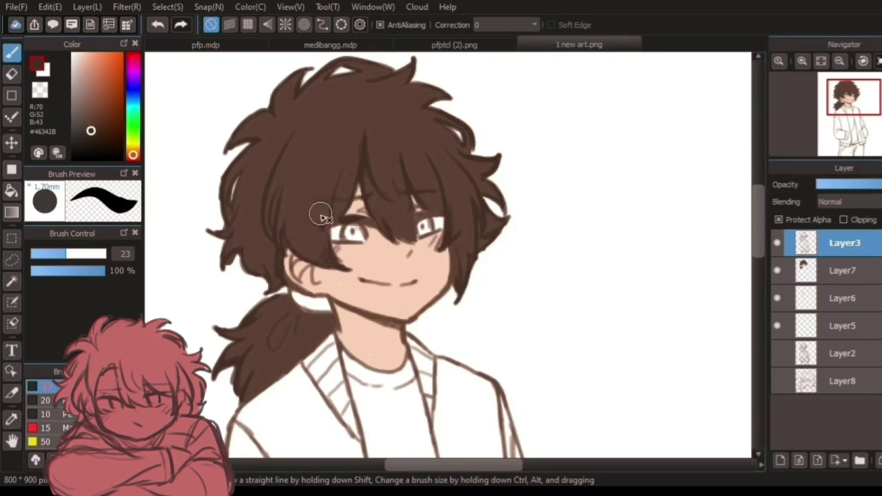
Paint the shirt on Layer5 with reddish brown #604741 from the neckline down between the jacket fronts.
click(842, 325)
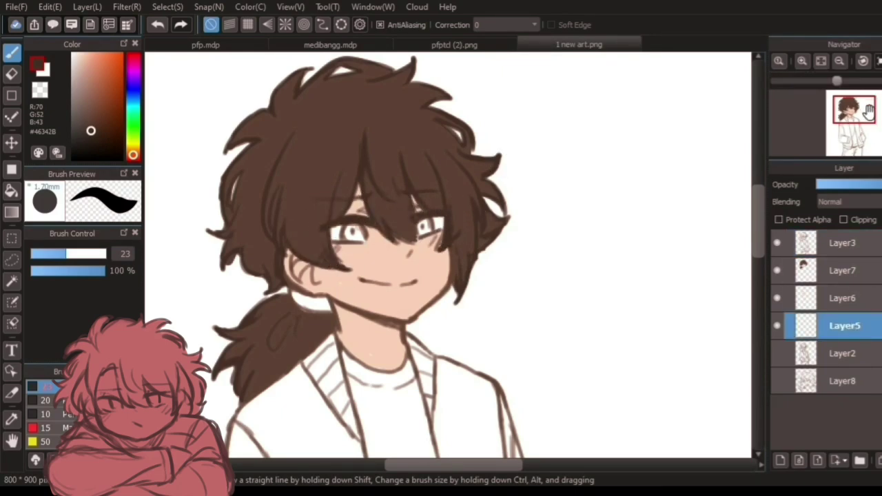
drag(869, 111, 872, 125)
click(133, 158)
drag(91, 131, 87, 119)
mouse_move(335, 279)
mouse_down()
mouse_move(315, 182)
mouse_move(311, 210)
mouse_move(342, 164)
mouse_move(344, 174)
mouse_move(315, 156)
mouse_move(362, 193)
mouse_move(357, 165)
mouse_move(372, 213)
mouse_move(348, 332)
mouse_move(384, 296)
mouse_move(375, 268)
mouse_move(353, 315)
mouse_up()
drag(396, 358, 384, 201)
mouse_move(329, 162)
mouse_down()
mouse_move(345, 243)
mouse_move(366, 156)
mouse_move(391, 186)
mouse_move(400, 319)
mouse_move(373, 393)
mouse_move(418, 379)
mouse_up()
scroll(380, 256, up, 5)
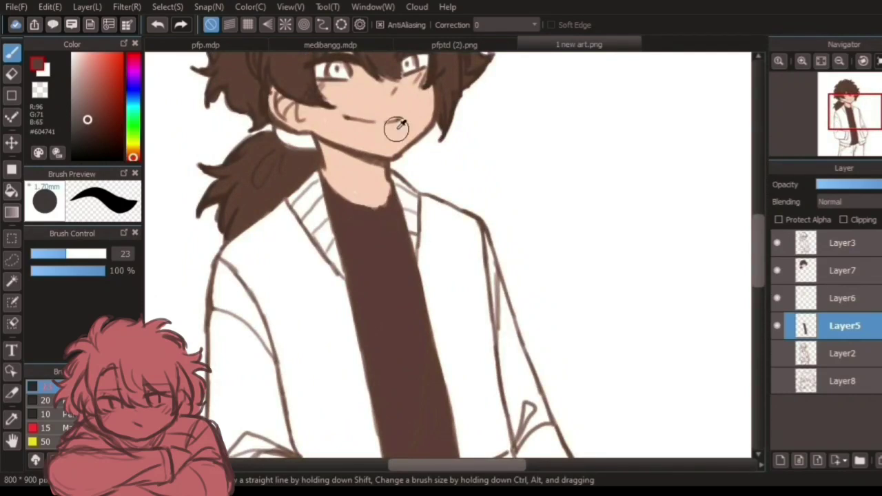
Sample the skin colour and touch up the missed spots on the face and neck on Layer6.
alt+click(396, 129)
click(842, 298)
click(326, 122)
click(352, 186)
drag(395, 71, 391, 129)
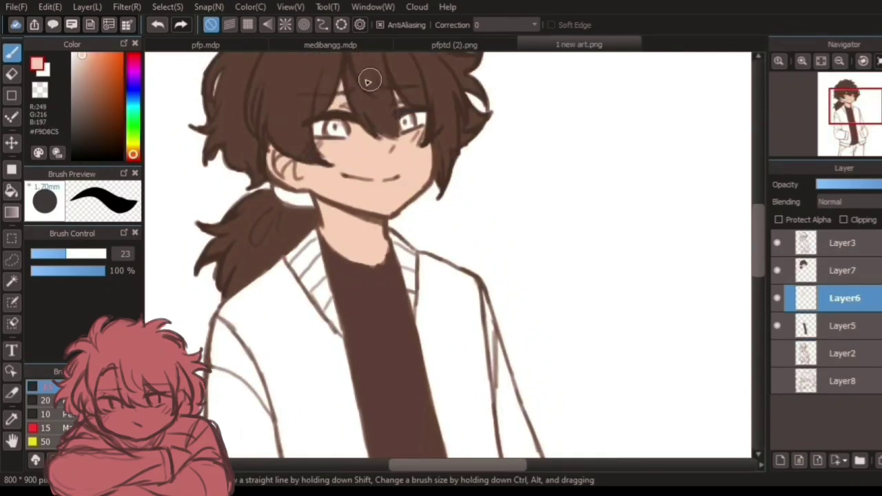
Paint the jacket's collar, both cuffs and the hem bands on Layer5 with brown #6F5A53 using a size 18 brush.
alt+click(375, 256)
scroll(374, 256, down, 2)
key([)
drag(304, 213, 337, 277)
drag(396, 189, 414, 254)
drag(323, 234, 334, 69)
mouse_move(344, 341)
mouse_down()
mouse_move(356, 167)
mouse_move(368, 187)
mouse_move(358, 197)
mouse_move(369, 224)
mouse_up()
drag(519, 131, 546, 203)
scroll(314, 161, down, 3)
mouse_move(314, 160)
mouse_down()
mouse_move(344, 188)
mouse_move(412, 190)
mouse_move(400, 204)
mouse_up()
mouse_move(527, 163)
mouse_down()
mouse_move(573, 174)
mouse_move(591, 166)
mouse_up()
scroll(519, 258, up, 3)
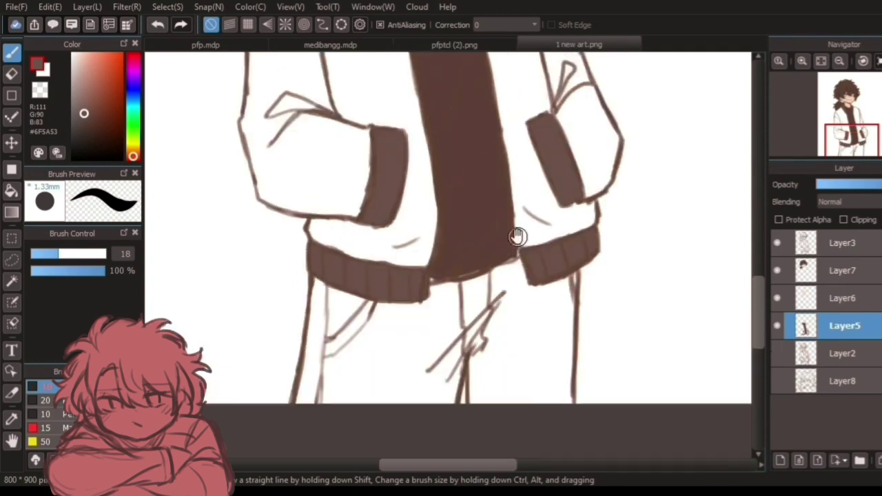
Choose a muted green and paint the left sleeve and left front of the jacket.
scroll(521, 237, up, 2)
drag(433, 187, 451, 309)
click(133, 125)
click(83, 105)
mouse_move(341, 126)
mouse_down()
mouse_move(319, 193)
mouse_move(313, 131)
mouse_move(359, 83)
mouse_move(410, 155)
mouse_move(337, 154)
mouse_move(303, 173)
mouse_move(354, 227)
mouse_move(419, 173)
mouse_move(366, 232)
mouse_move(328, 317)
mouse_move(292, 315)
mouse_up()
drag(292, 359, 325, 414)
drag(347, 339, 357, 390)
mouse_move(391, 312)
mouse_down()
mouse_move(363, 221)
mouse_move(407, 138)
mouse_move(402, 246)
mouse_move(419, 254)
mouse_move(378, 268)
mouse_move(366, 338)
mouse_move(302, 337)
mouse_move(396, 365)
mouse_move(351, 356)
mouse_move(429, 307)
mouse_move(427, 386)
mouse_move(434, 362)
mouse_up()
Paint the jacket's right sleeve and front green and touch up the colour edges with sampled colours.
drag(525, 186, 498, 295)
mouse_move(452, 113)
mouse_down()
mouse_move(448, 137)
mouse_move(466, 105)
mouse_move(464, 124)
mouse_move(510, 176)
mouse_move(531, 262)
mouse_move(573, 349)
mouse_move(564, 405)
mouse_up()
mouse_move(573, 407)
mouse_down()
mouse_move(551, 339)
mouse_move(577, 313)
mouse_up()
mouse_move(442, 103)
mouse_down()
mouse_move(448, 168)
mouse_move(487, 167)
mouse_move(479, 171)
mouse_move(473, 311)
mouse_move(499, 270)
mouse_move(492, 407)
mouse_move(517, 388)
mouse_move(501, 414)
mouse_up()
alt+click(510, 261)
drag(499, 293, 512, 287)
alt+click(290, 287)
drag(362, 410, 355, 271)
Paint both trouser legs below the jacket with brown #68564F.
drag(134, 129, 133, 156)
click(83, 116)
mouse_move(308, 370)
mouse_down()
mouse_move(306, 411)
mouse_move(277, 400)
mouse_move(290, 338)
mouse_move(290, 346)
mouse_move(349, 345)
mouse_move(437, 310)
mouse_move(443, 375)
mouse_move(360, 445)
mouse_move(459, 319)
mouse_move(493, 391)
mouse_up()
drag(512, 331, 473, 295)
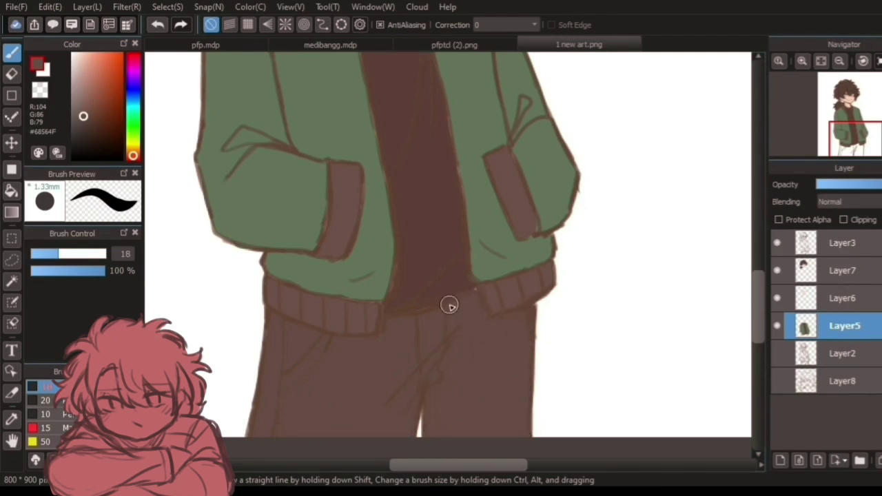
Add a new layer above the hair colour on Layer7 and choose the dark brown #584036.
click(821, 61)
click(843, 271)
click(781, 461)
scroll(431, 203, up, 2)
drag(428, 202, 499, 246)
click(91, 123)
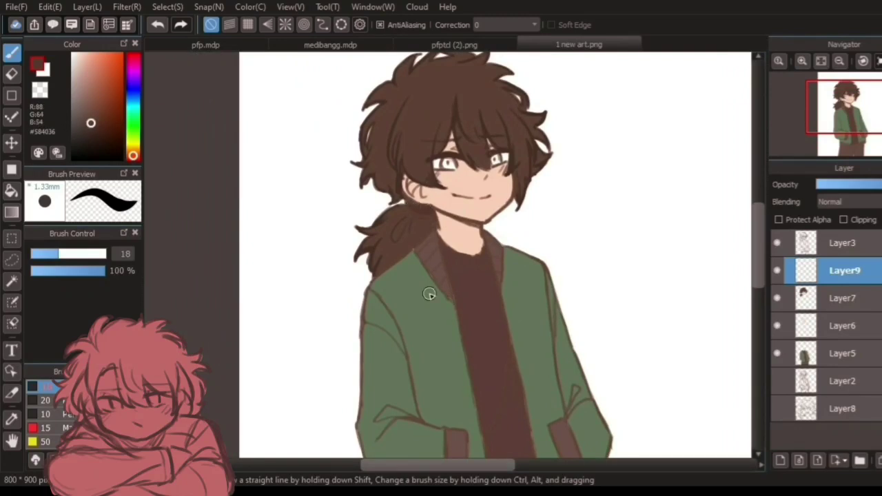
Add two more layers and paint the whites of both eyes cream #F7E9D9 on Layer10.
click(780, 460)
click(780, 461)
click(859, 301)
click(133, 151)
drag(89, 109, 78, 55)
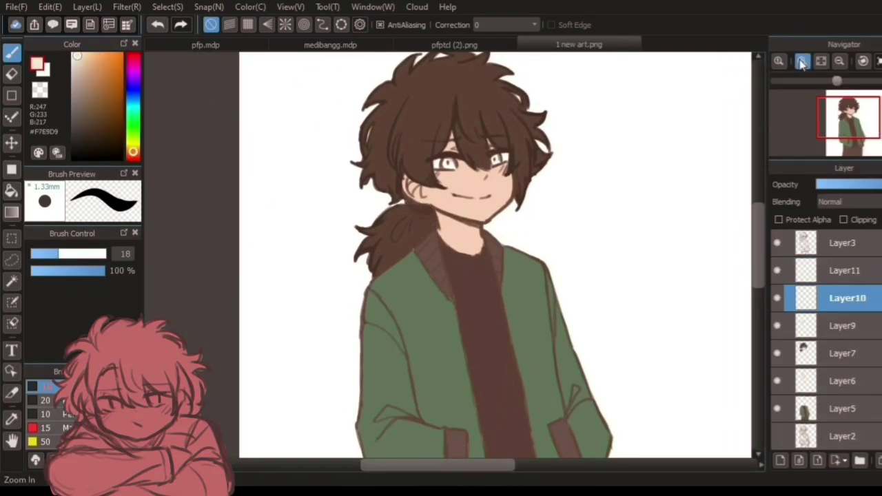
click(802, 61)
drag(411, 110, 436, 129)
drag(529, 97, 557, 117)
Paint both irises yellow on Layer11, and sample the skin colour #F9D8C5 with Layer6 active.
click(847, 271)
click(84, 60)
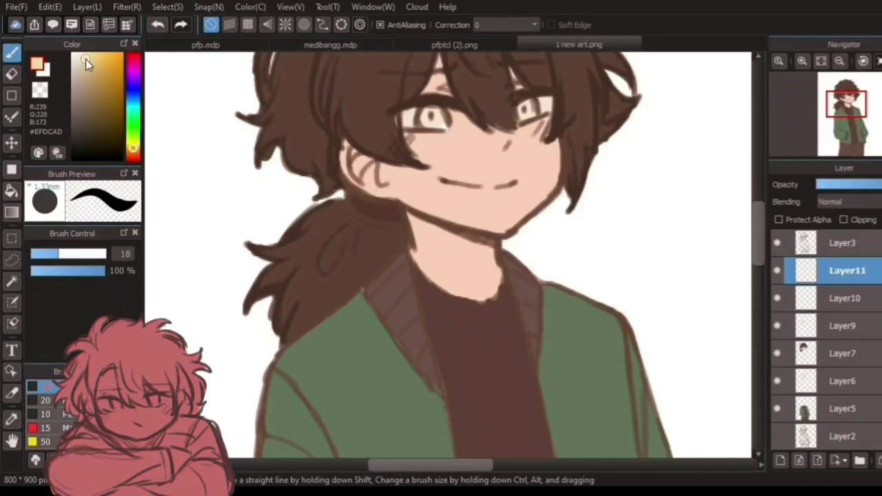
click(844, 381)
alt+click(425, 141)
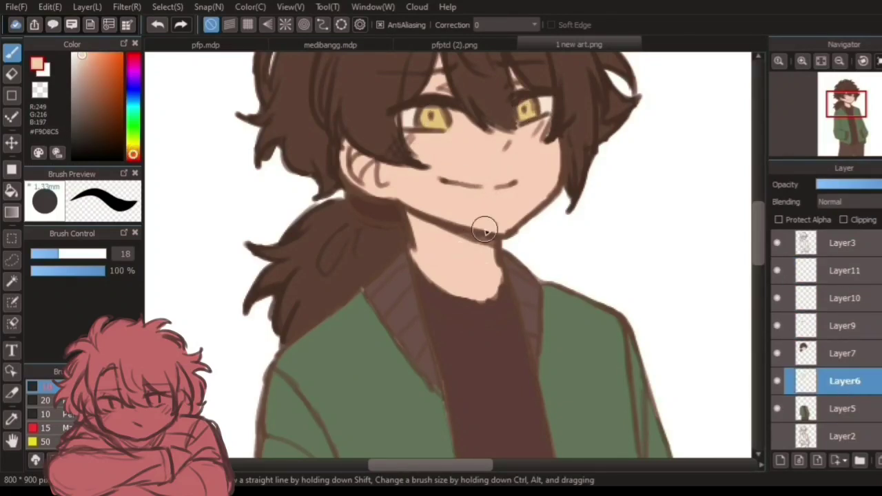
Protect the alpha of Layer3 and recolour the line art of the head, jacket and trousers dark brown #47352C.
click(844, 242)
mouse_move(396, 248)
mouse_down()
mouse_move(389, 331)
mouse_move(434, 328)
mouse_move(513, 270)
mouse_up()
mouse_move(457, 358)
mouse_down()
mouse_move(439, 163)
mouse_move(570, 409)
mouse_up()
mouse_move(506, 407)
mouse_down()
mouse_move(467, 193)
mouse_move(429, 424)
mouse_up()
mouse_move(435, 435)
mouse_down()
mouse_move(462, 296)
mouse_move(312, 284)
mouse_up()
drag(469, 280, 301, 231)
drag(393, 95, 377, 217)
drag(375, 216, 284, 217)
drag(389, 94, 256, 121)
drag(497, 180, 364, 281)
drag(561, 278, 539, 294)
drag(562, 325, 454, 357)
drag(564, 359, 473, 401)
drag(455, 369, 357, 396)
mouse_move(373, 383)
mouse_down()
mouse_move(446, 311)
mouse_move(430, 171)
mouse_move(514, 298)
mouse_up()
drag(506, 176, 541, 269)
mouse_move(447, 419)
mouse_down()
mouse_move(526, 195)
mouse_move(415, 295)
mouse_up()
drag(506, 205, 442, 308)
drag(343, 203, 279, 255)
drag(235, 336, 256, 213)
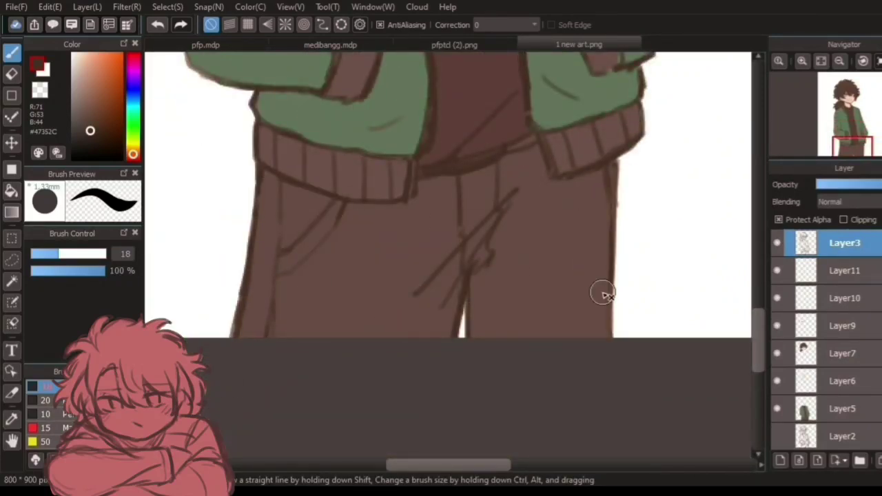
drag(613, 173, 613, 337)
Clean up the colour edge around the hair on Layer7 with a size 38 eraser.
click(821, 60)
scroll(83, 413, down, 5)
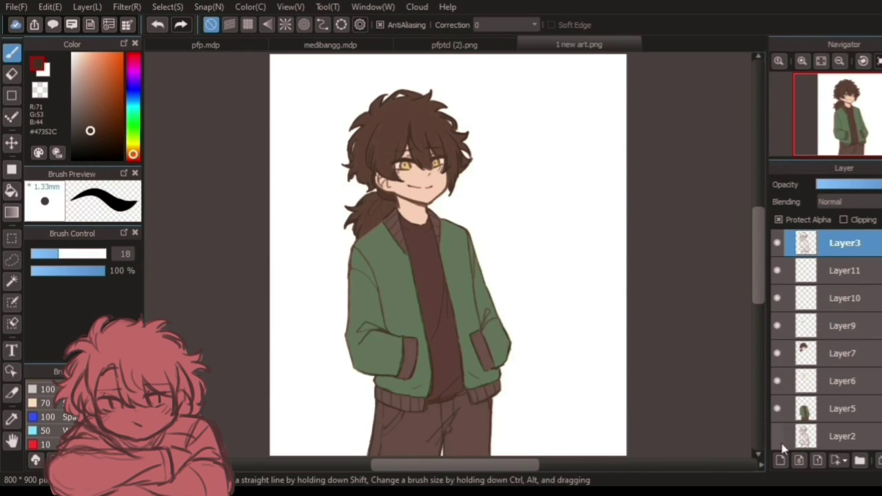
click(43, 254)
drag(494, 117, 493, 127)
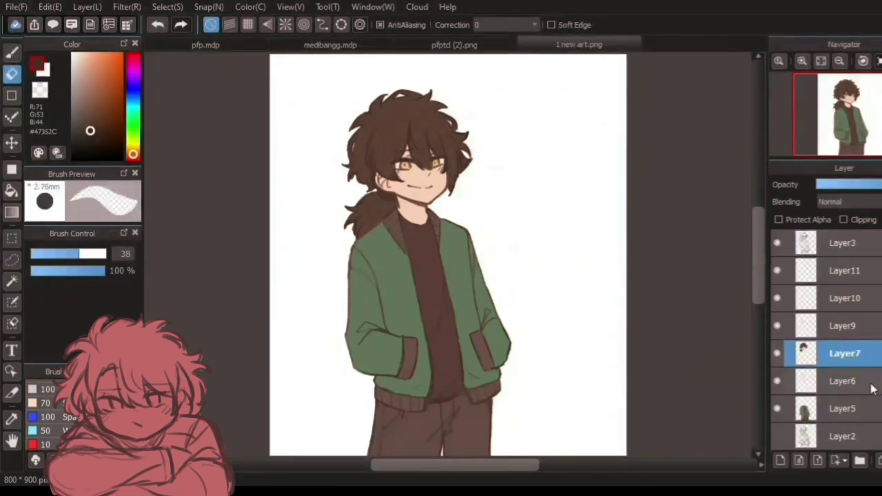
Add a layer clipped to Layer6 and shade the forehead, ear, under-eye area and neck with orange #F39A80.
click(871, 389)
click(780, 460)
click(844, 220)
click(802, 62)
drag(543, 264, 559, 319)
click(802, 62)
drag(541, 188, 561, 302)
right_click(469, 278)
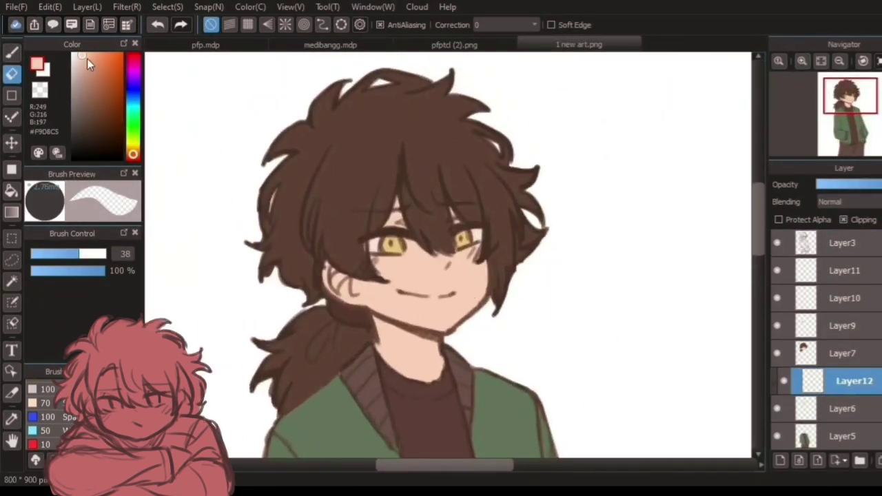
key(b)
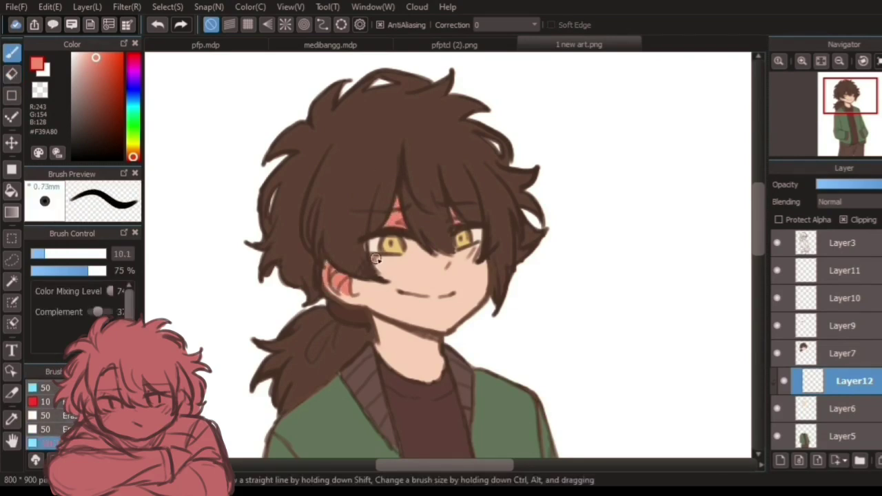
mouse_move(391, 373)
mouse_down()
mouse_move(457, 383)
mouse_move(441, 339)
mouse_up()
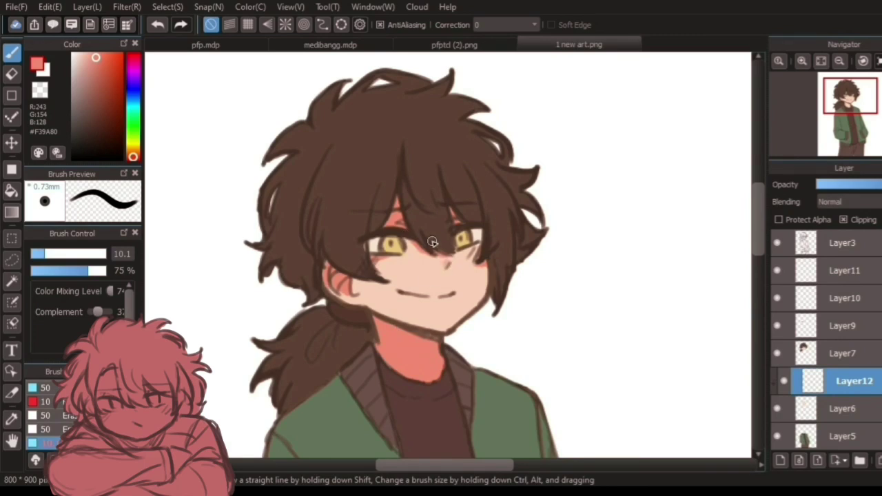
Add a layer above Layer12, test and sample the muted pink #D29B9D on blank canvas, and erase the test marks.
click(782, 461)
mouse_move(600, 283)
mouse_down()
mouse_move(614, 299)
mouse_move(602, 292)
mouse_move(631, 282)
mouse_move(619, 286)
mouse_move(620, 274)
mouse_move(628, 310)
mouse_up()
click(133, 60)
right_click(614, 293)
click(11, 73)
drag(606, 279, 624, 351)
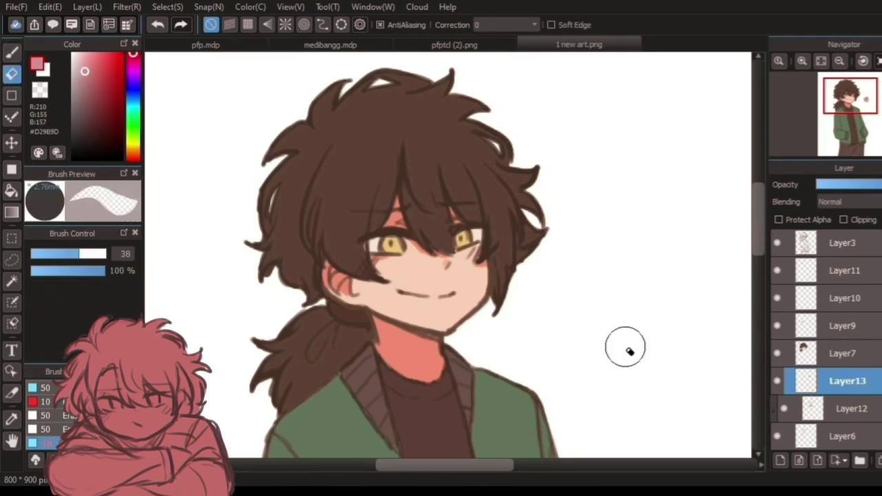
Clip the new layer and paint deeper skin shadows on the forehead, ear and upper neck with a size 18 brush.
click(843, 220)
click(12, 53)
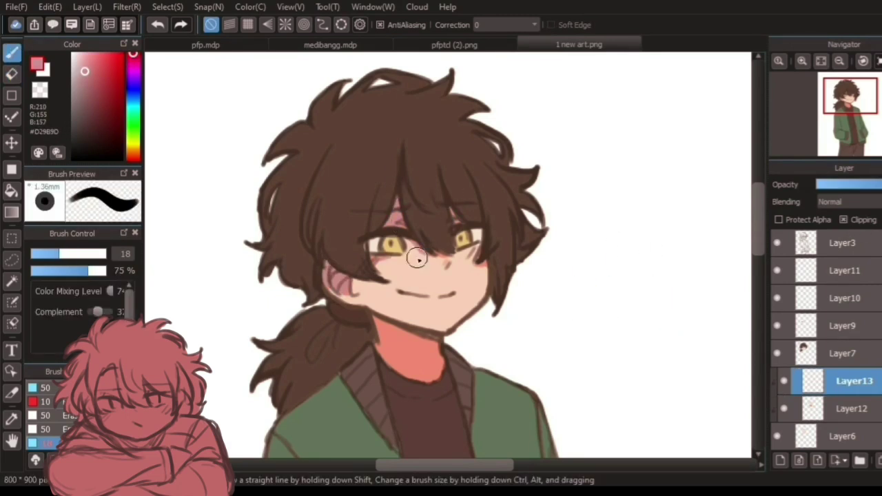
drag(524, 312, 536, 273)
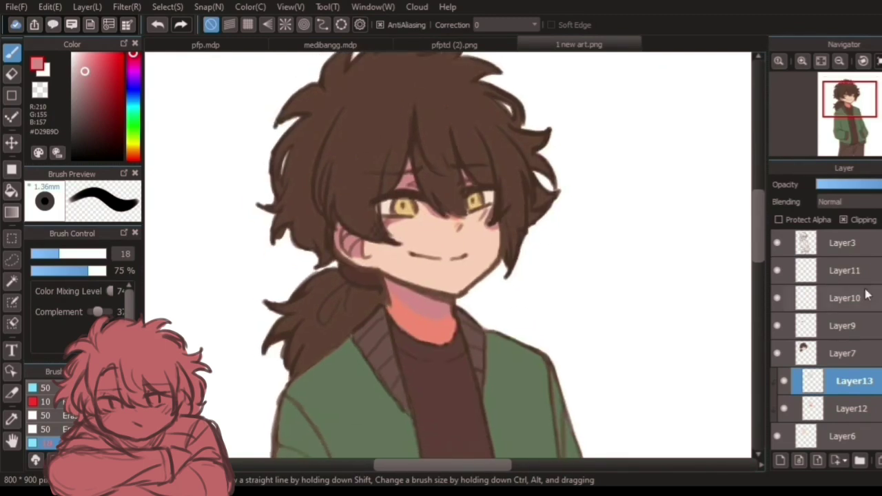
Add another clipped layer and airbrush a soft #F98C83 gradient over the lower face at size 100.
click(780, 460)
click(844, 220)
scroll(52, 415, up, 5)
scroll(52, 422, down, 1)
click(55, 422)
click(96, 55)
drag(134, 153, 133, 160)
drag(445, 329, 377, 269)
key(v)
key(p)
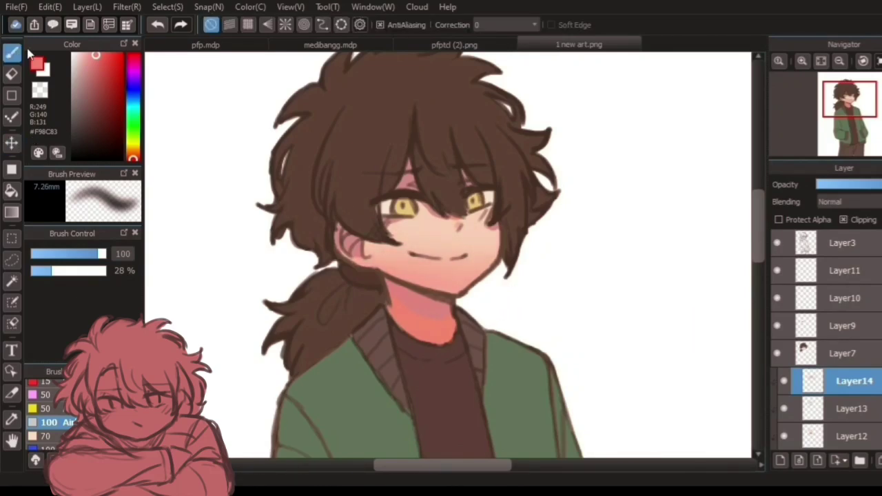
Add a clipped Add-mode layer and paint thin #F9DCA1 highlights along the edges of the face and neck at size 9.6.
click(780, 461)
click(844, 220)
click(851, 202)
click(861, 239)
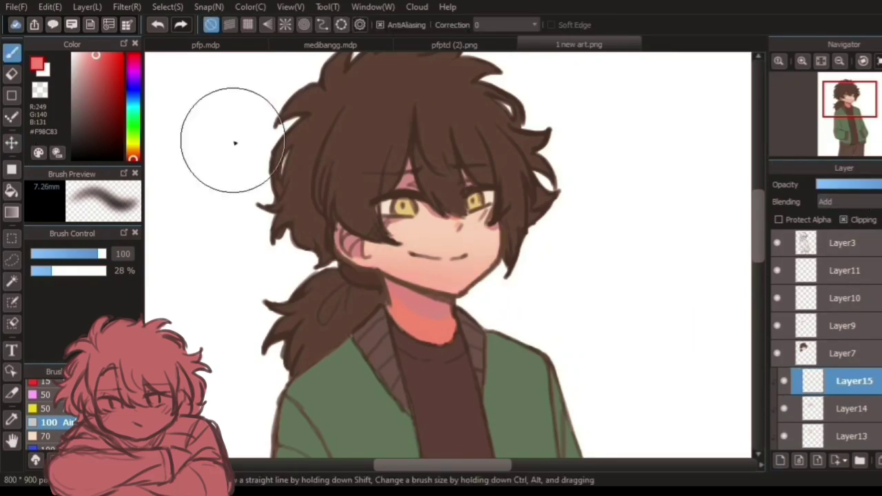
click(133, 149)
click(90, 55)
scroll(52, 422, down, 3)
click(50, 443)
drag(55, 254, 44, 254)
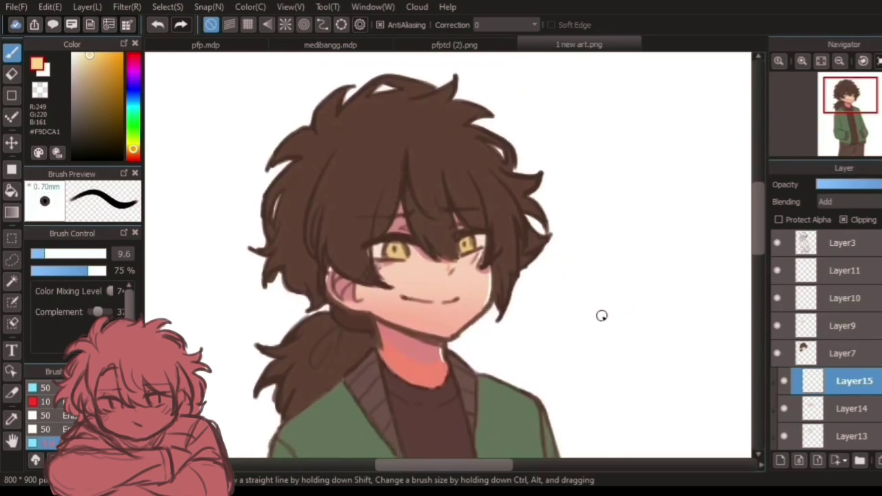
Add a clipped Add-mode layer, airbrush a warm glow over the middle of the face, and lower its opacity.
click(780, 460)
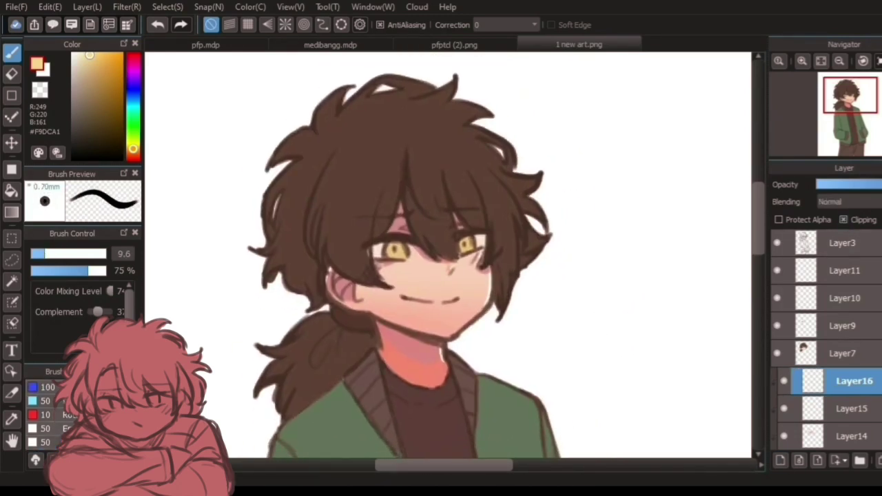
click(48, 426)
click(848, 201)
click(861, 244)
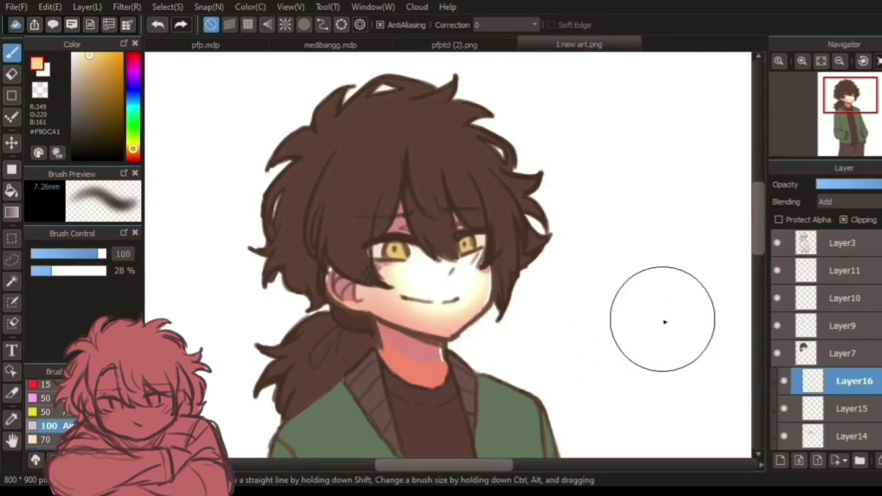
click(837, 184)
Airbrush #F39D96 blush on both cheeks on a new clipped layer, and move that layer below Layer15.
click(780, 460)
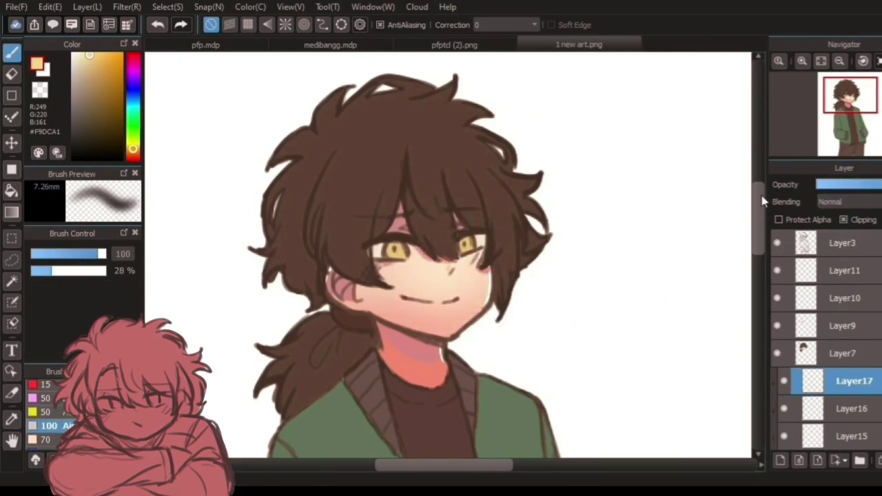
click(133, 158)
click(91, 57)
drag(390, 272, 397, 277)
drag(475, 264, 466, 283)
drag(879, 381, 866, 435)
scroll(866, 427, down, 1)
scroll(866, 427, up, 1)
drag(604, 350, 611, 325)
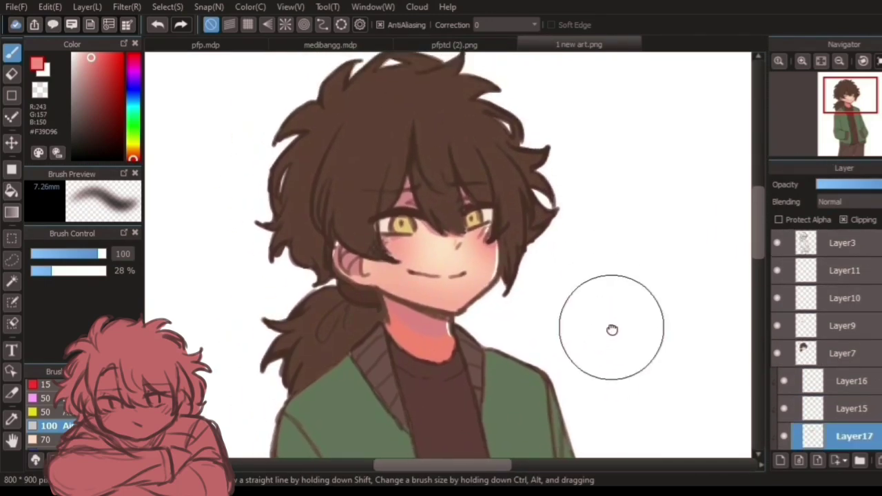
Add a layer above Layer7 and sample the base skin colour #F9D8C5 with the skin shading layers temporarily hidden.
click(854, 359)
click(783, 463)
scroll(786, 386, down, 2)
drag(784, 279, 783, 417)
scroll(827, 412, down, 1)
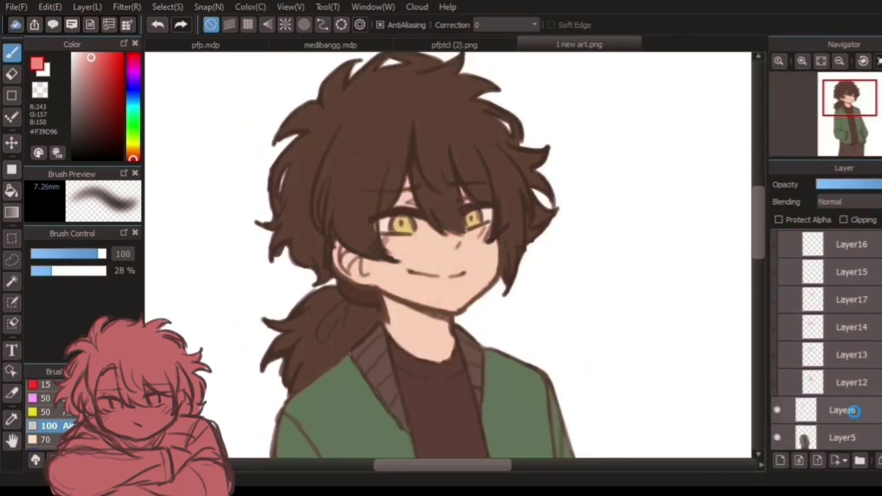
click(851, 410)
scroll(854, 289, up, 4)
click(855, 290)
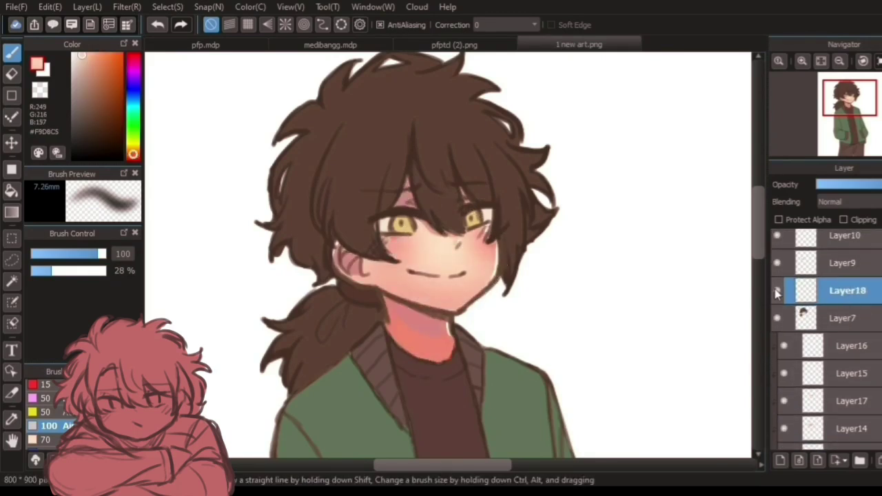
Clip Layer18 to the hair and airbrush the skin tone over the lower fringe, side locks and ponytail.
click(848, 318)
click(845, 221)
drag(526, 284, 558, 306)
mouse_move(400, 281)
mouse_down()
mouse_move(414, 244)
mouse_move(524, 271)
mouse_move(549, 313)
mouse_up()
drag(400, 337, 381, 345)
drag(351, 248, 338, 265)
drag(548, 231, 569, 244)
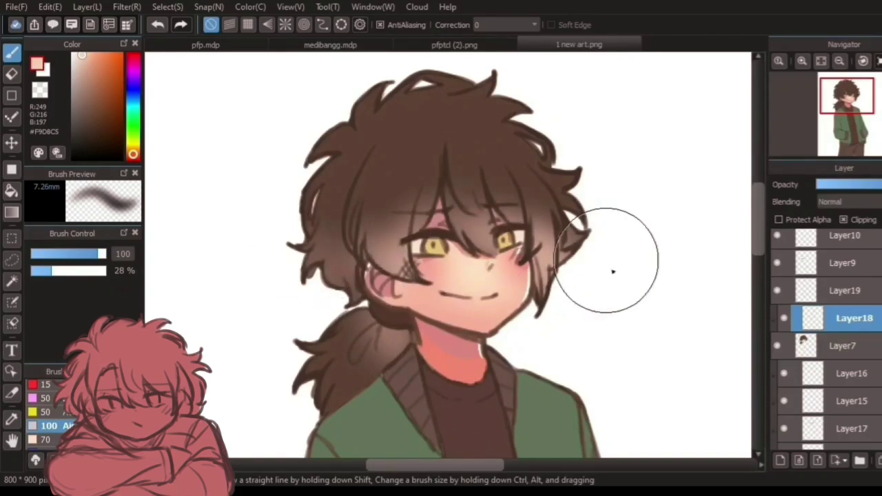
drag(378, 284, 345, 279)
drag(552, 265, 566, 304)
Set Layer19 to clipped Multiply, airbrush mauve #B88A98 over the outer hair and ponytail, and reduce the layer's opacity.
click(855, 290)
click(863, 219)
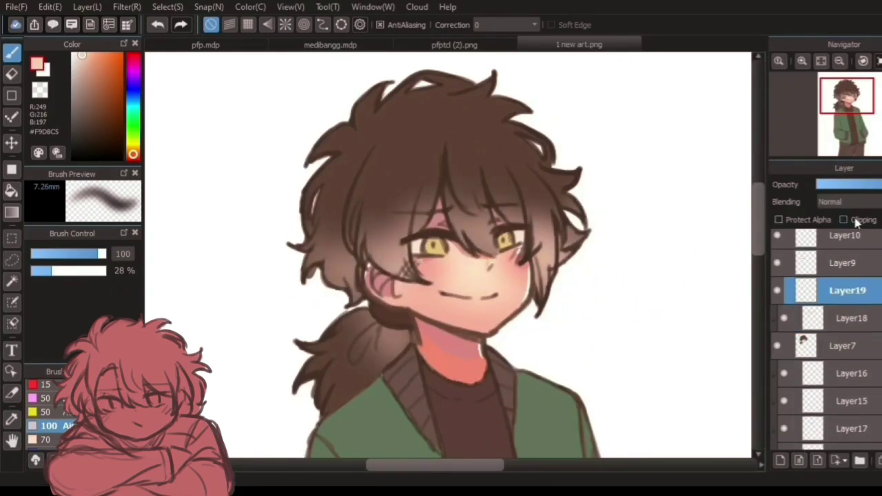
click(877, 203)
click(852, 222)
click(133, 61)
click(84, 82)
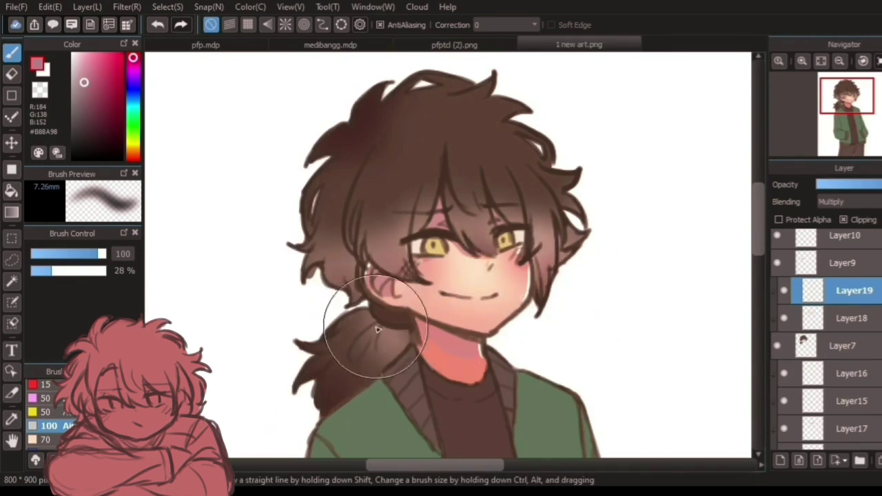
mouse_move(384, 93)
mouse_down()
mouse_move(317, 148)
mouse_move(434, 76)
mouse_up()
mouse_move(583, 301)
mouse_down()
mouse_move(552, 232)
mouse_move(595, 321)
mouse_up()
drag(875, 185, 866, 186)
Add a clipped Multiply layer above Layer19 and choose the colour-mixing brush with muted mauve #AD919A.
click(782, 459)
click(847, 202)
click(846, 222)
click(854, 221)
scroll(58, 420, down, 3)
click(51, 443)
drag(82, 80, 82, 84)
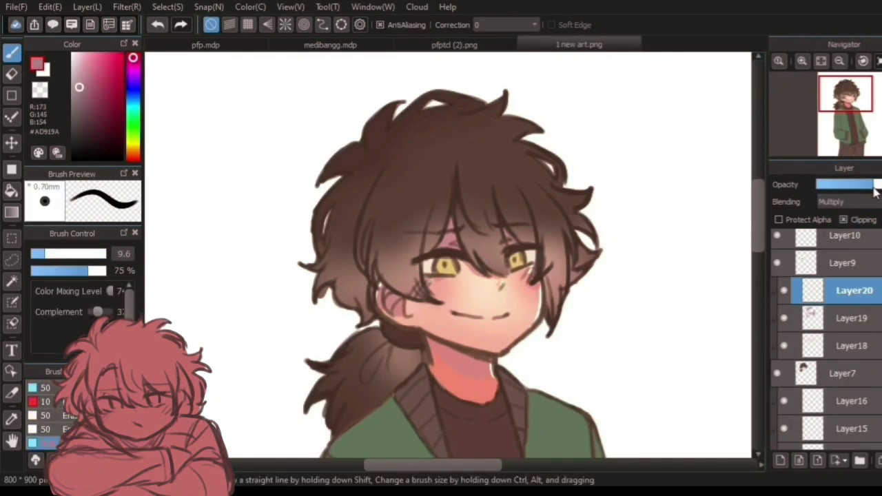
Paint shadow strands across the fringe, side locks, crown and ponytail with a size 21 brush.
click(62, 254)
drag(337, 394, 328, 456)
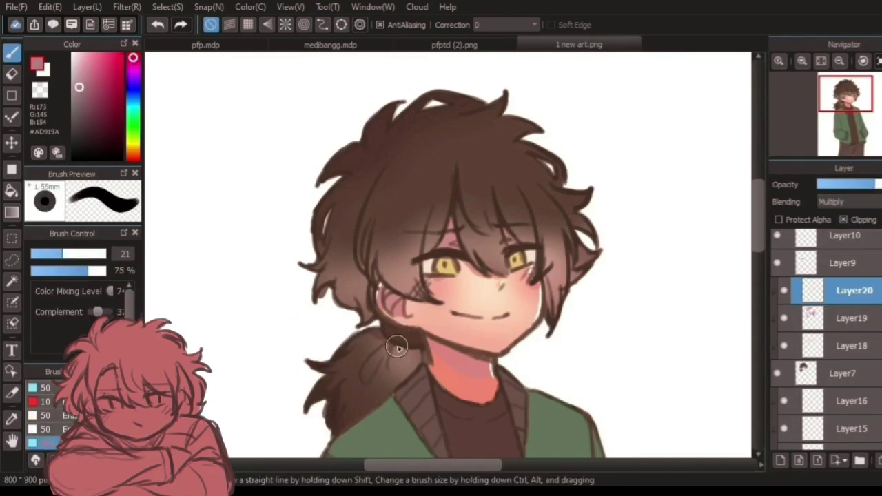
drag(549, 319, 575, 294)
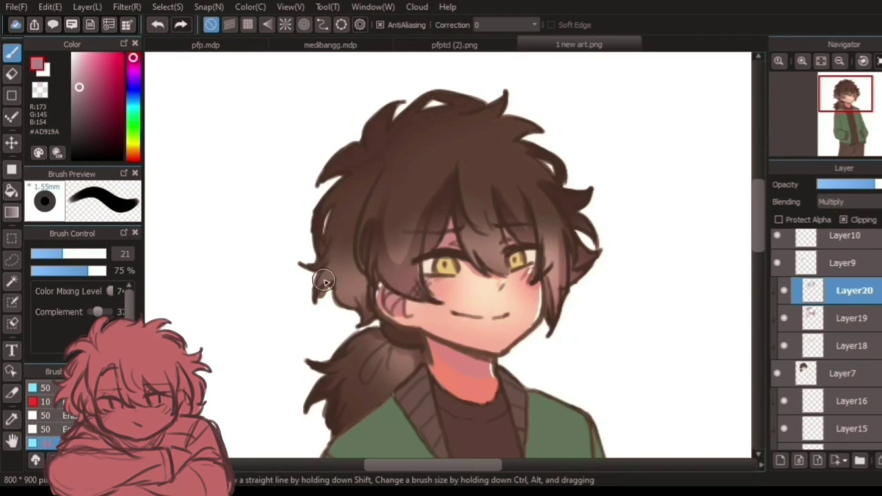
drag(557, 299, 557, 227)
key(ctrl+z)
drag(620, 248, 599, 249)
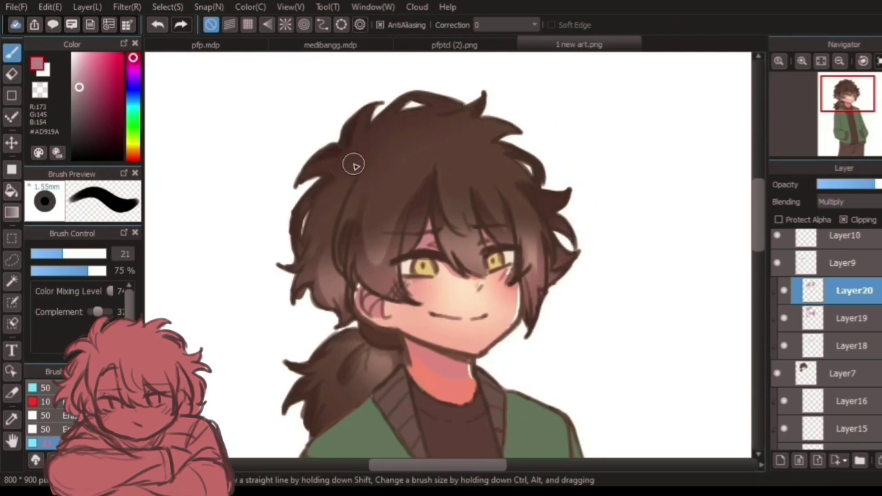
mouse_move(581, 196)
mouse_down()
mouse_move(619, 241)
mouse_move(565, 162)
mouse_up()
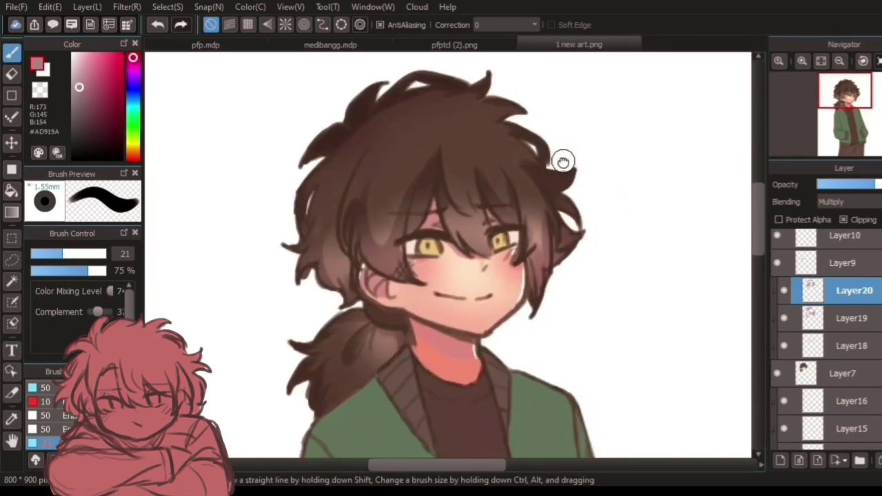
Add a clipped layer in Add blending above Layer20 and choose light peach #FFDCB6.
click(781, 460)
click(845, 220)
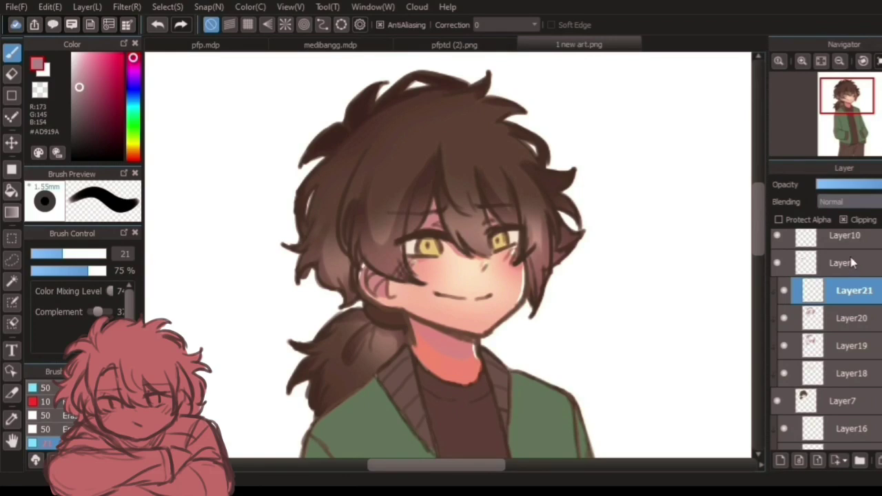
click(848, 241)
click(133, 152)
click(87, 53)
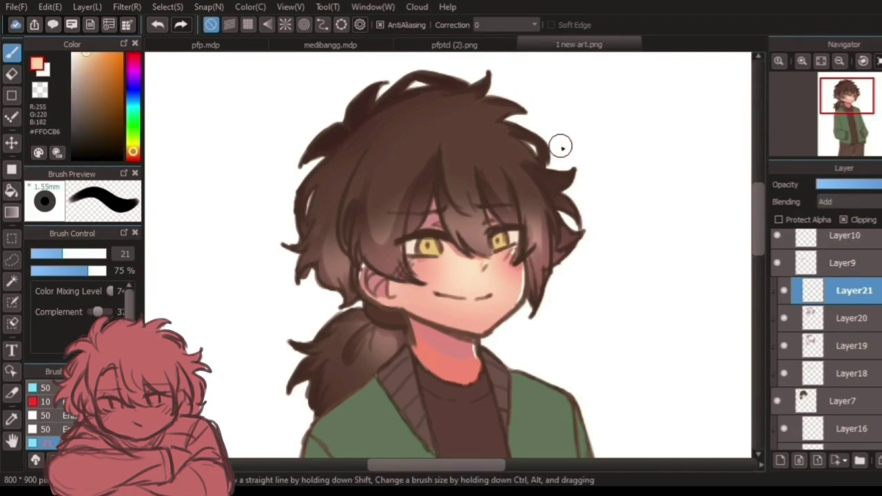
Paint thin highlight strands along the fringe, crown, side locks and ponytail at brush size 12.7.
scroll(543, 124, up, 2)
click(58, 254)
drag(432, 208, 440, 261)
drag(370, 218, 362, 250)
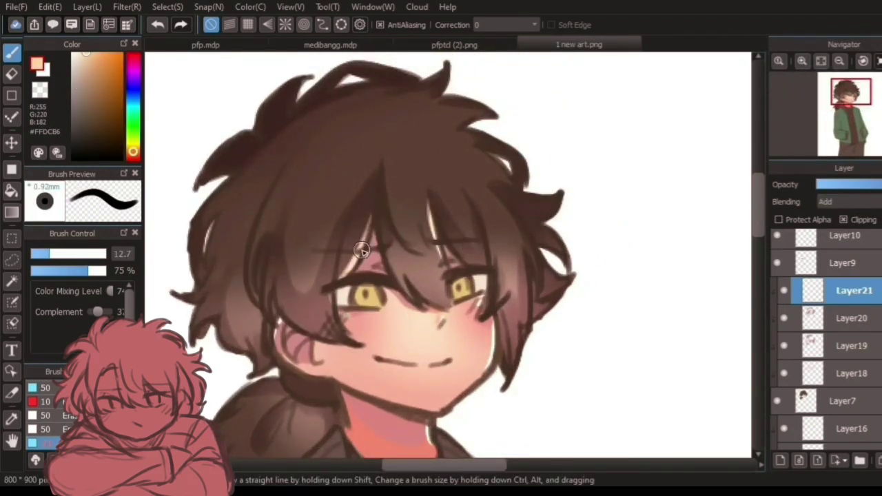
mouse_move(500, 237)
mouse_down()
mouse_move(535, 281)
mouse_move(567, 274)
mouse_up()
drag(444, 98, 489, 112)
drag(280, 280, 311, 337)
drag(282, 263, 284, 298)
key(ctrl+z)
drag(271, 202, 258, 292)
drag(522, 260, 519, 343)
mouse_move(436, 359)
mouse_down()
mouse_move(471, 462)
mouse_move(543, 246)
mouse_move(589, 221)
mouse_up()
drag(417, 242, 388, 270)
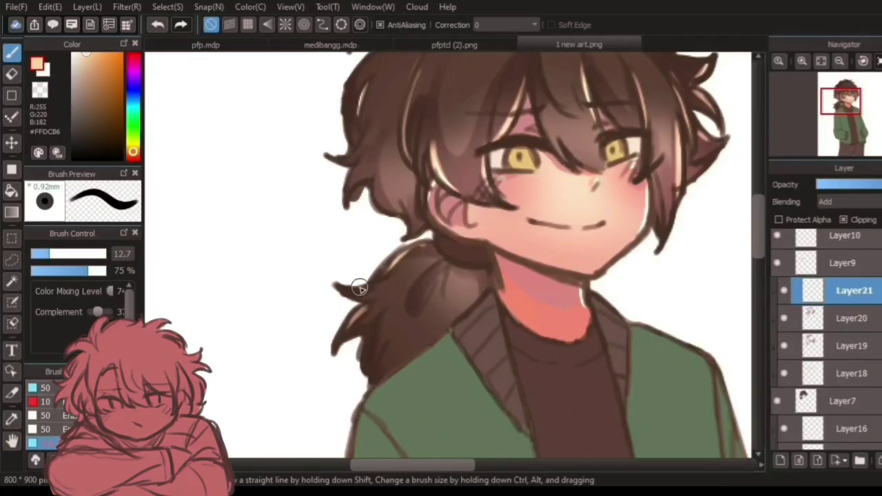
Paint a row of light peach shine marks across the crown and touch up the thin highlights on the face edge and ponytail.
drag(493, 201, 399, 290)
drag(291, 272, 316, 302)
drag(544, 157, 545, 297)
drag(538, 296, 560, 226)
key(ctrl+z)
mouse_move(529, 340)
mouse_down()
mouse_move(526, 246)
mouse_move(543, 284)
mouse_up()
mouse_move(306, 234)
mouse_down()
mouse_move(398, 239)
mouse_move(503, 220)
mouse_move(562, 175)
mouse_up()
mouse_move(567, 314)
mouse_down()
mouse_move(541, 257)
mouse_move(547, 224)
mouse_up()
drag(595, 348, 617, 374)
Add a clipped layer in Add blending directly above Layer21.
click(781, 461)
click(844, 220)
click(848, 202)
click(836, 234)
click(840, 61)
mouse_move(621, 297)
mouse_down()
mouse_move(579, 349)
mouse_move(546, 316)
mouse_up()
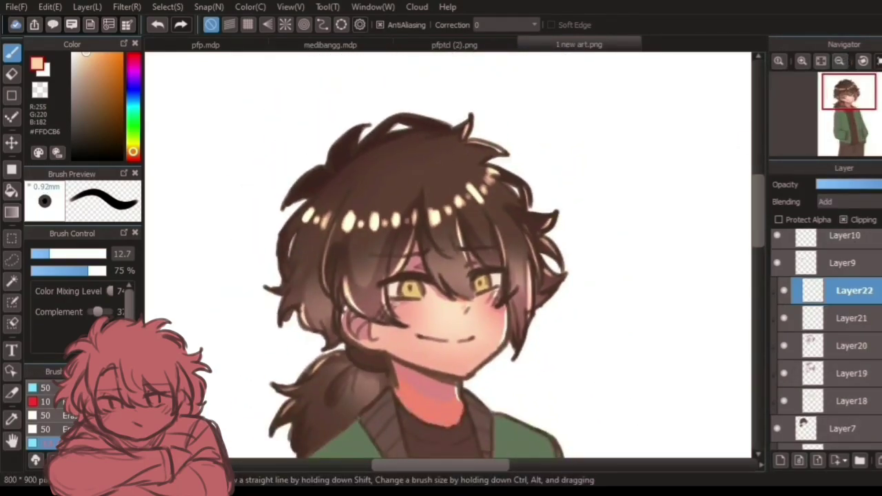
Airbrush a soft #FFDCB6 glow over the hair with the airbrush at size 200.
scroll(55, 416, up, 5)
click(56, 417)
click(131, 253)
key(BackSpace)
key(BackSpace)
key(BackSpace)
text(200)
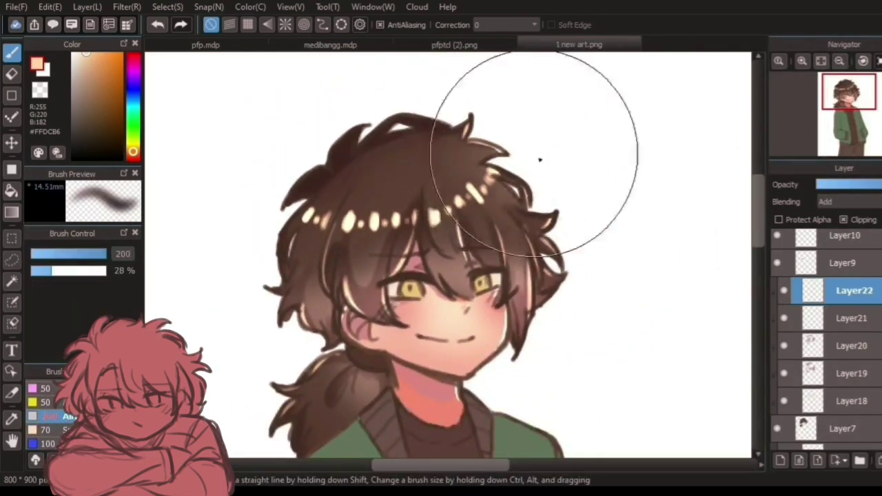
drag(488, 151, 593, 307)
drag(497, 386, 526, 296)
drag(576, 352, 525, 178)
Add two clipped layers above Layer5, both in Multiply blending.
scroll(838, 345, down, 5)
click(842, 381)
click(781, 460)
click(780, 459)
click(841, 409)
click(851, 220)
click(838, 381)
click(858, 220)
click(842, 409)
click(837, 381)
click(851, 409)
Cover the clothing on Layer23 with coral #FF7A76 at brush size 213 and lower that layer's opacity.
click(840, 60)
click(841, 60)
mouse_move(538, 231)
mouse_down()
mouse_move(554, 240)
mouse_move(532, 212)
mouse_up()
scroll(56, 417, down, 5)
click(52, 443)
click(105, 254)
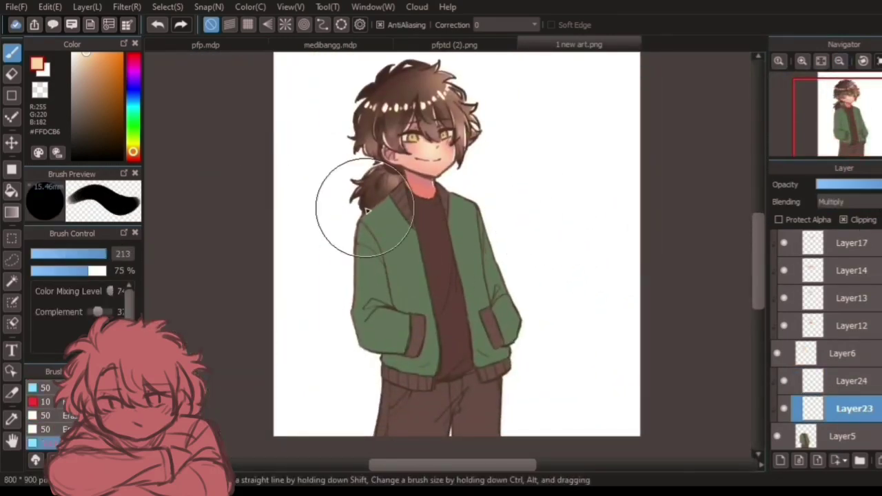
click(133, 157)
click(106, 53)
click(135, 160)
click(100, 54)
mouse_move(387, 414)
mouse_down()
mouse_move(429, 207)
mouse_move(569, 207)
mouse_up()
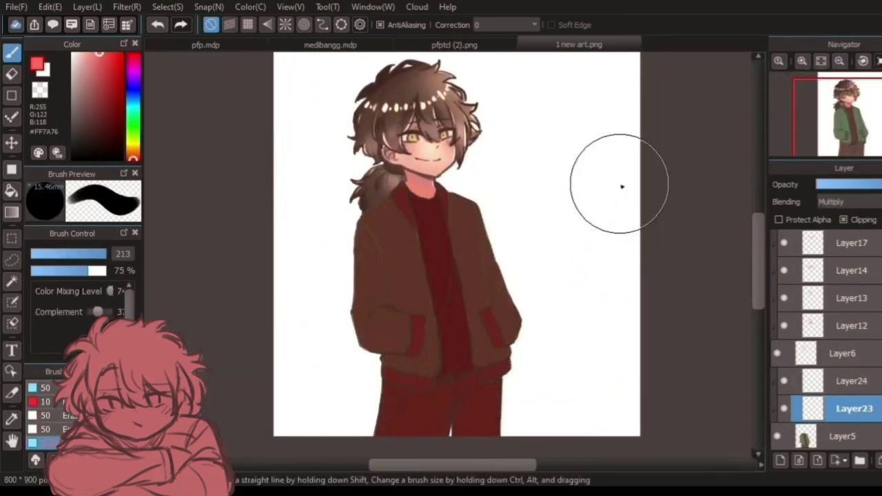
drag(844, 185, 835, 185)
Airbrush purple #8376FF over the lower clothing on Layer24 at size 300 and lower that layer's opacity.
click(830, 382)
scroll(55, 417, down, 5)
click(52, 445)
click(126, 254)
text(300)
key(Return)
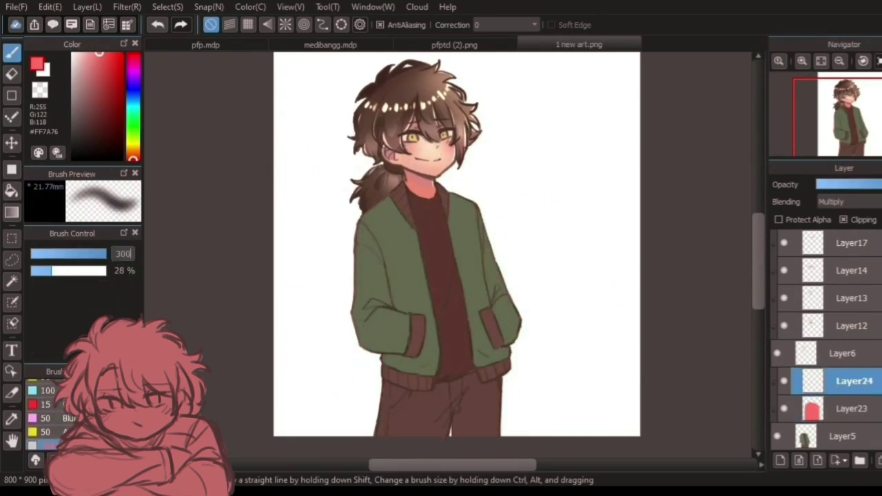
click(133, 86)
mouse_move(448, 414)
mouse_down()
mouse_move(371, 365)
mouse_move(402, 260)
mouse_move(508, 410)
mouse_move(506, 215)
mouse_up()
click(846, 185)
click(855, 185)
click(850, 188)
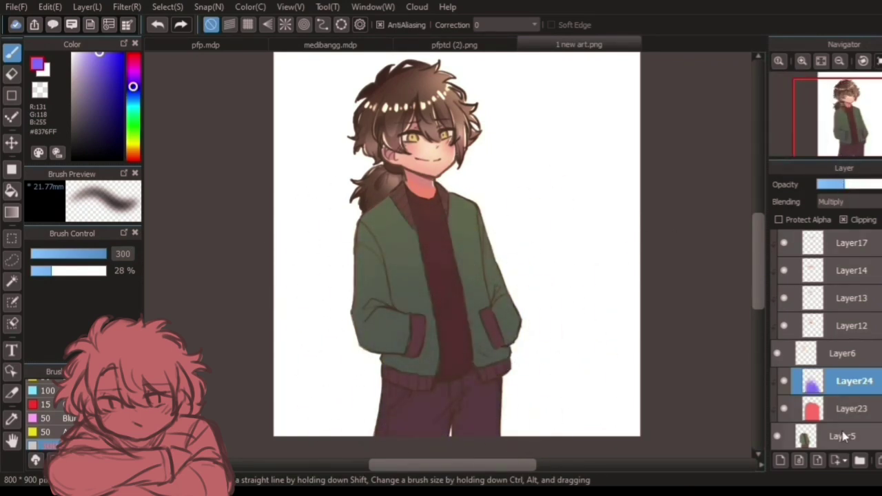
Add a clipped Multiply layer directly above Layer5, beneath the colour tint layers.
click(842, 435)
click(780, 461)
scroll(829, 300, down, 1)
click(862, 221)
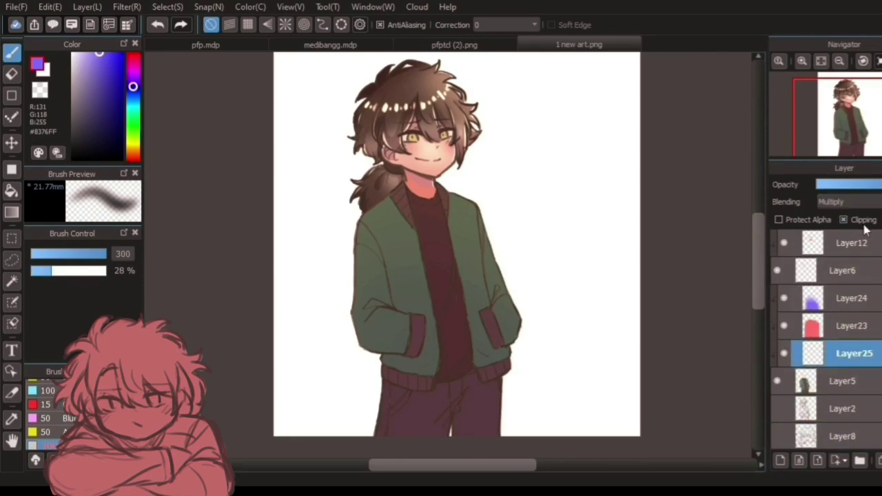
Paint mauve #B28FA9 shadows on the jacket folds, cuffs, collar, shirt and trousers with the colour-mixing brush at size 18.
click(133, 67)
click(89, 67)
scroll(52, 421, down, 3)
click(52, 443)
drag(99, 254, 59, 254)
scroll(373, 341, up, 4)
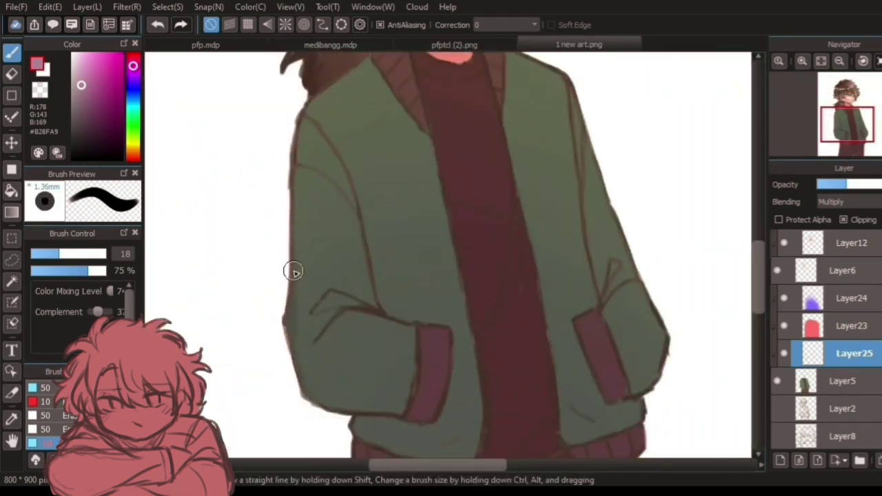
scroll(339, 369, down, 2)
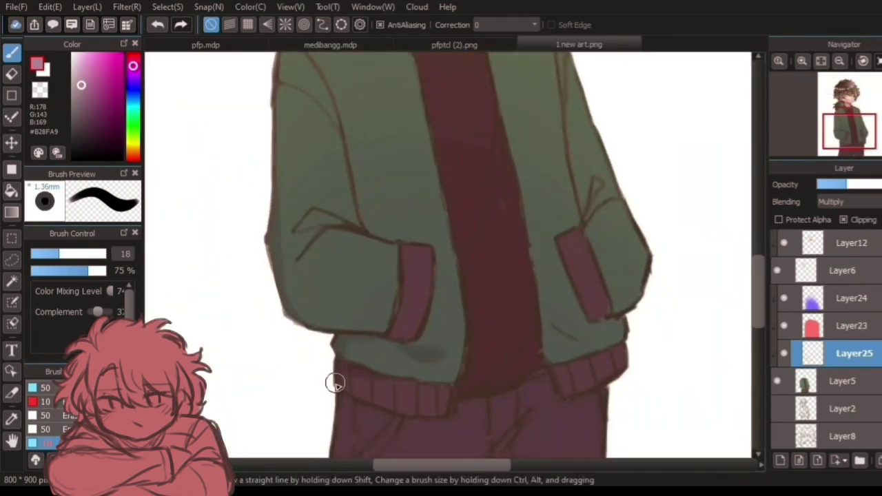
scroll(386, 317, up, 2)
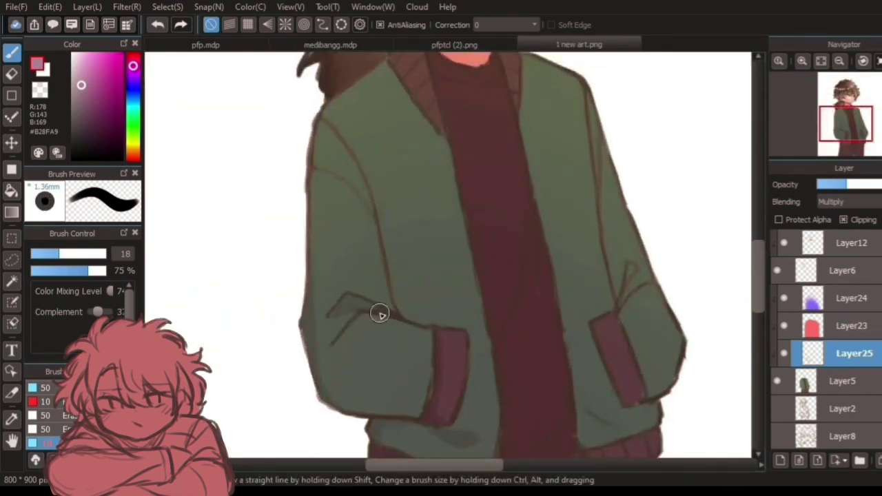
scroll(342, 326, up, 3)
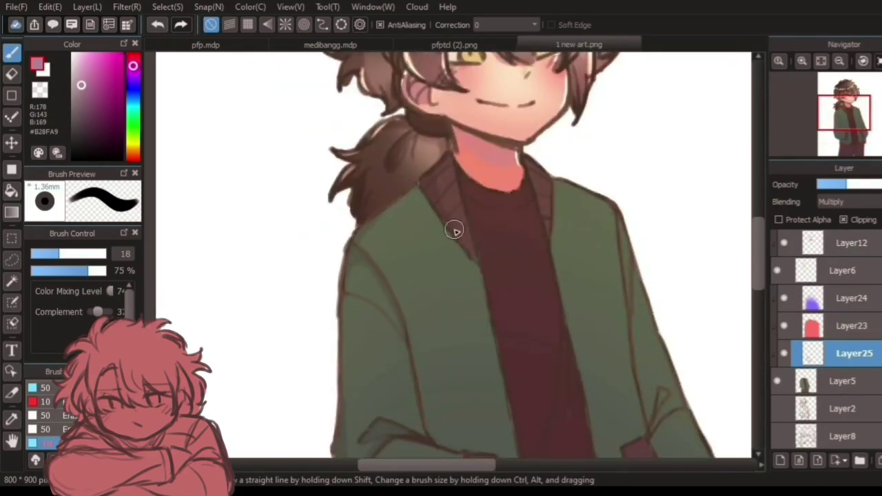
scroll(528, 202, down, 3)
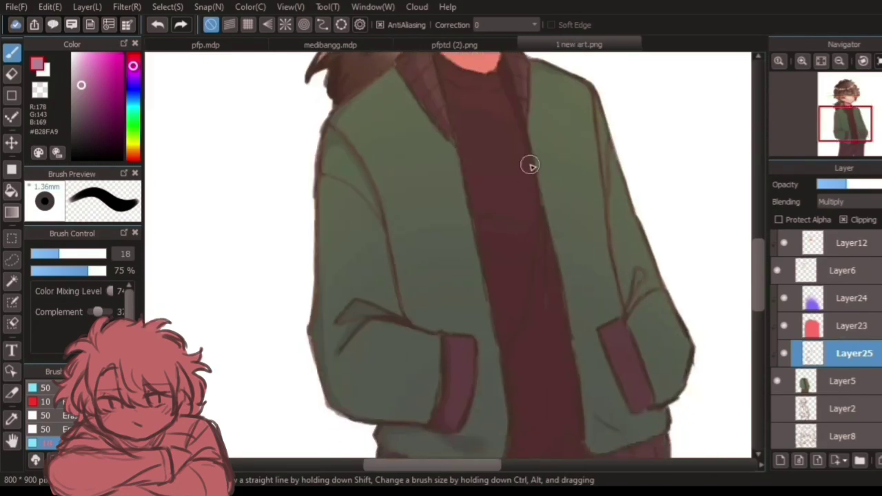
scroll(542, 231, down, 3)
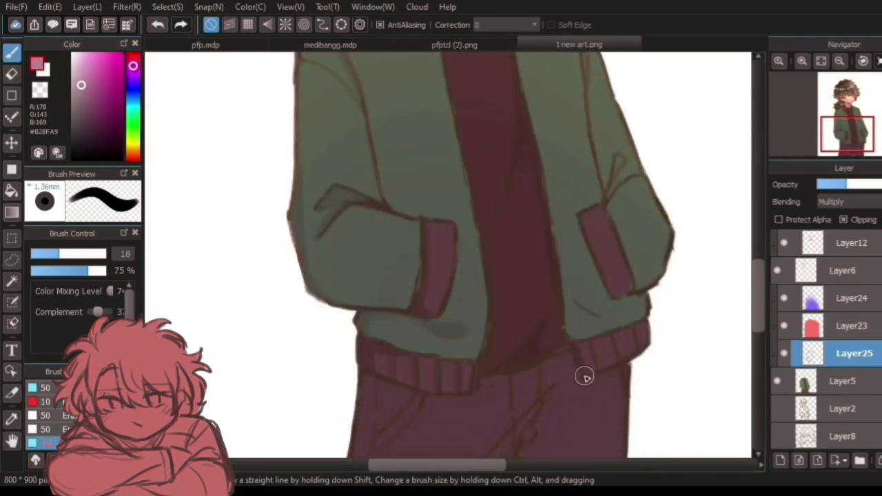
scroll(603, 212, up, 6)
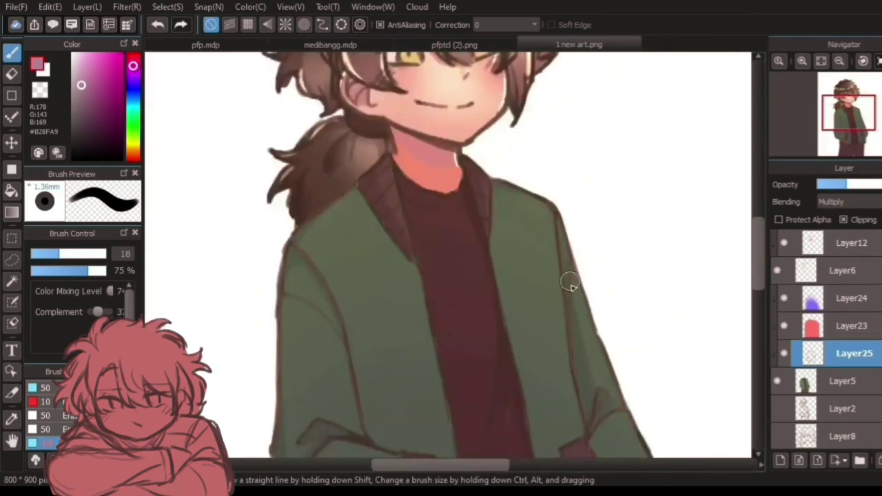
scroll(552, 203, down, 3)
scroll(414, 258, down, 6)
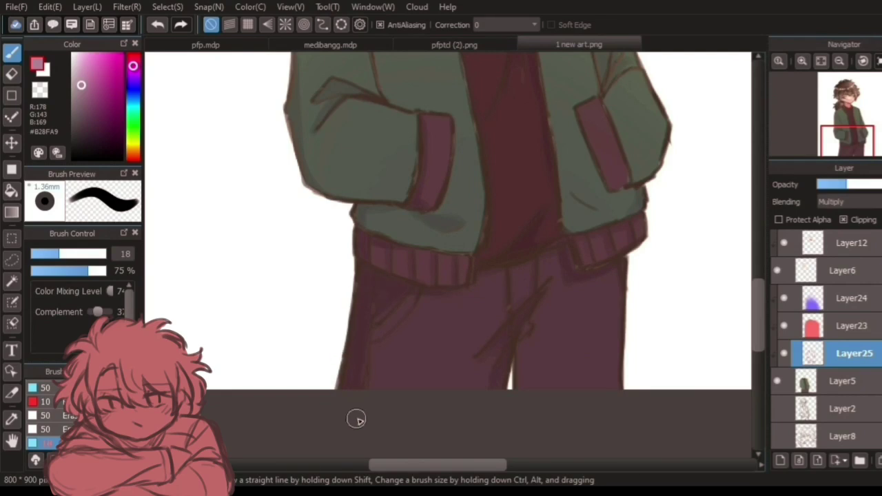
key(ctrl+0)
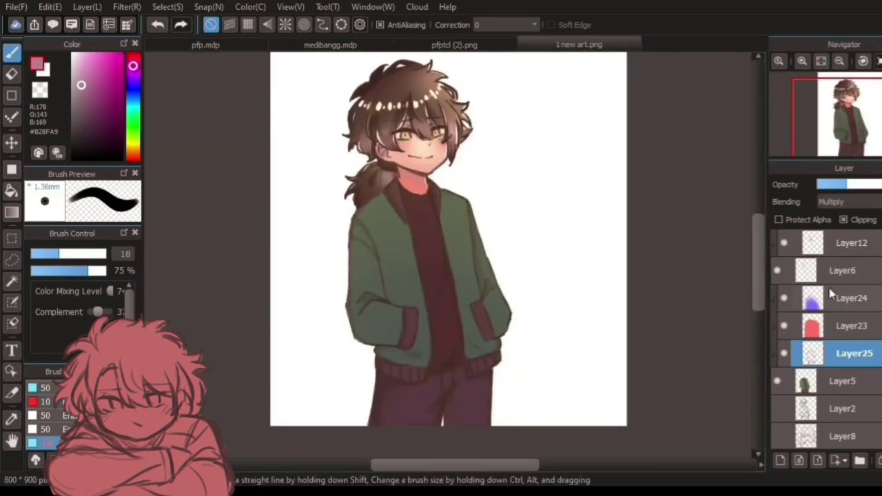
Add a clipped layer in Add blending above Layer24.
click(862, 300)
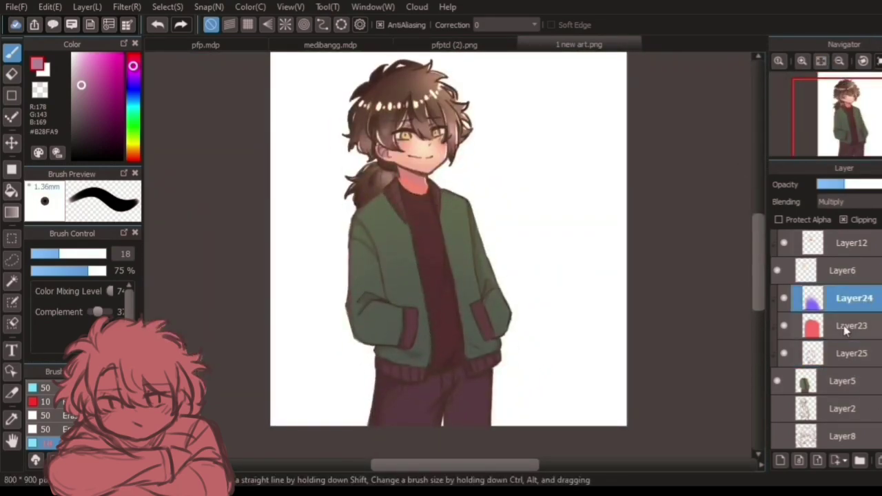
click(781, 461)
click(844, 220)
click(853, 202)
click(853, 235)
Paint light orange #FFCD8D highlights along the jacket collar and far shoulder at brush size 10.9.
scroll(524, 248, up, 4)
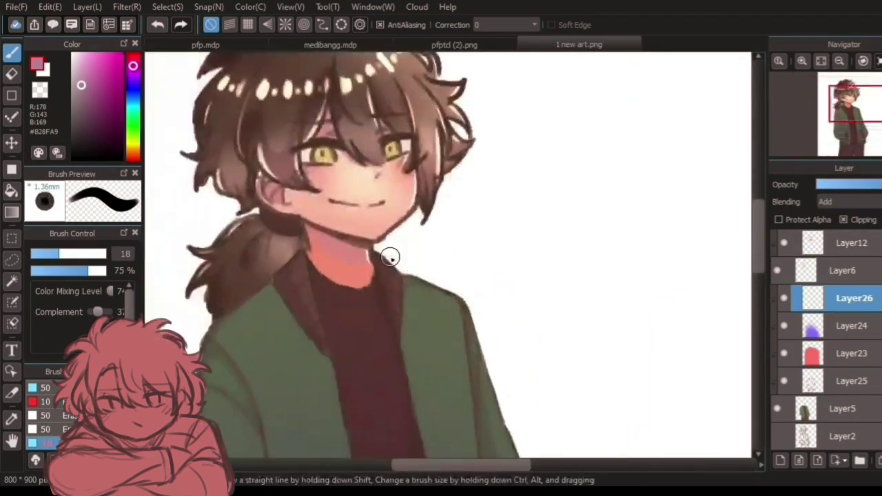
drag(417, 266, 430, 275)
drag(134, 68, 133, 151)
click(95, 53)
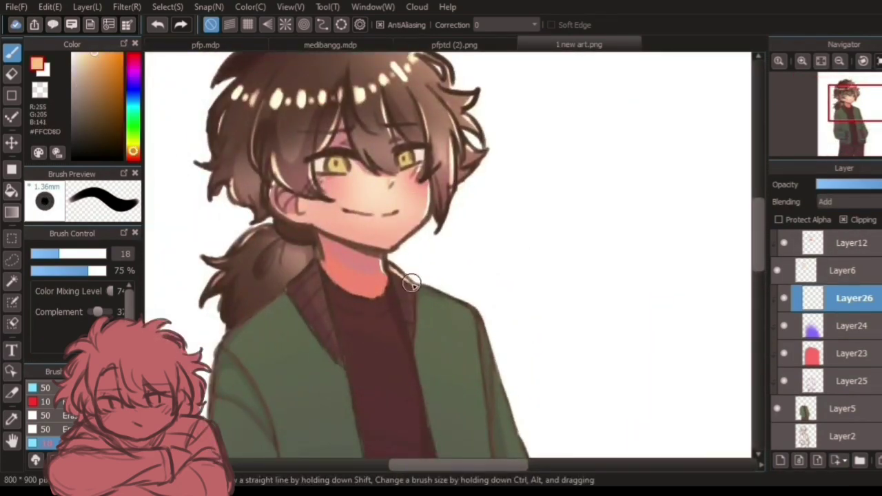
click(48, 253)
Paint light orange highlights on the sleeve folds, cuff, far elbow, hem edge and trouser edges.
scroll(475, 313, down, 5)
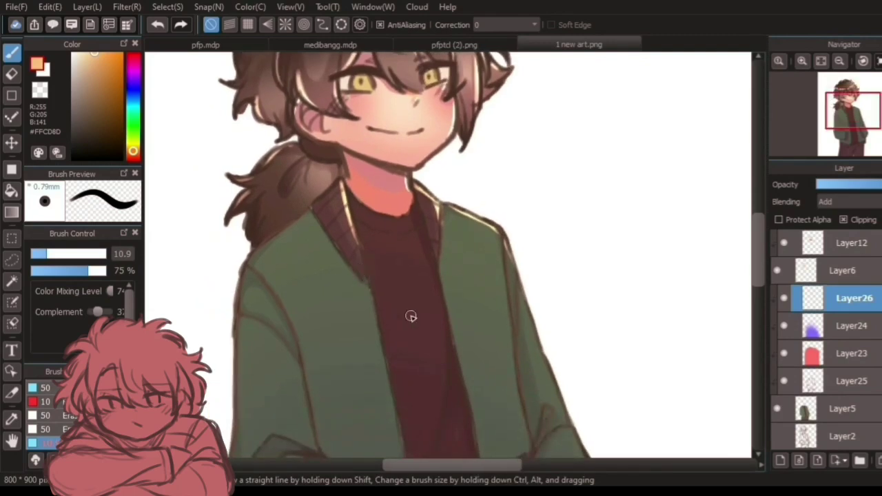
drag(247, 366, 312, 364)
drag(273, 345, 297, 356)
drag(441, 351, 438, 292)
mouse_move(561, 314)
mouse_down()
mouse_move(556, 347)
mouse_move(539, 306)
mouse_up()
drag(539, 332, 541, 355)
drag(482, 386, 491, 309)
drag(415, 423, 420, 400)
key(ctrl+z)
drag(531, 337, 532, 295)
drag(529, 402, 530, 351)
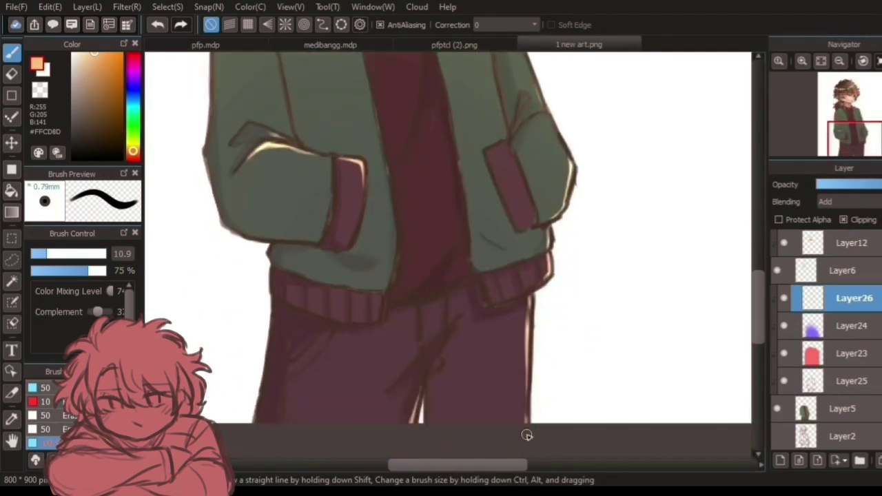
Add remaining rim highlights along the near shoulder, sleeve edge and front corner of the ribbed hem.
drag(393, 55, 506, 321)
drag(334, 232, 325, 268)
drag(323, 321, 325, 290)
scroll(483, 183, down, 3)
drag(621, 227, 633, 274)
scroll(563, 331, up, 3)
scroll(563, 279, down, 3)
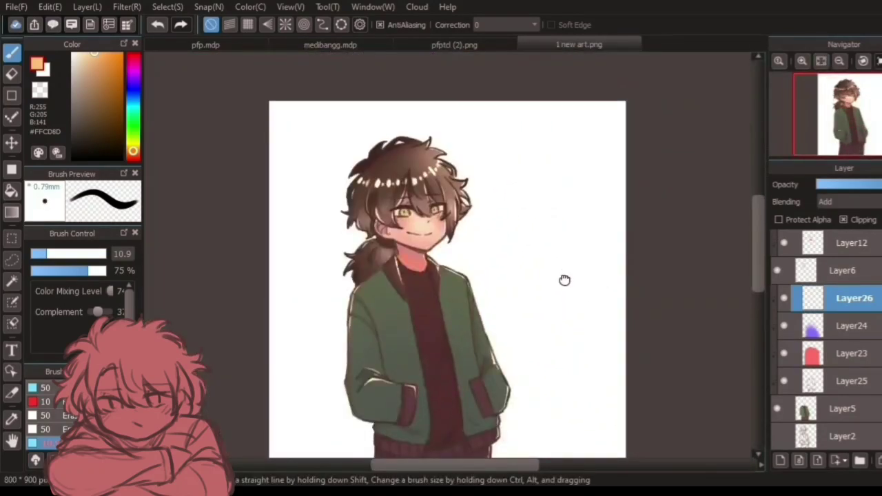
scroll(469, 397, up, 3)
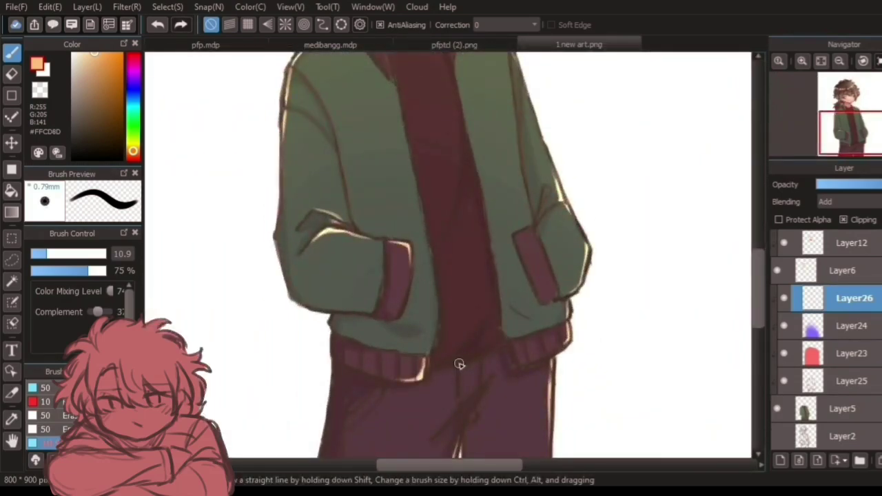
scroll(460, 364, down, 3)
scroll(854, 297, up, 4)
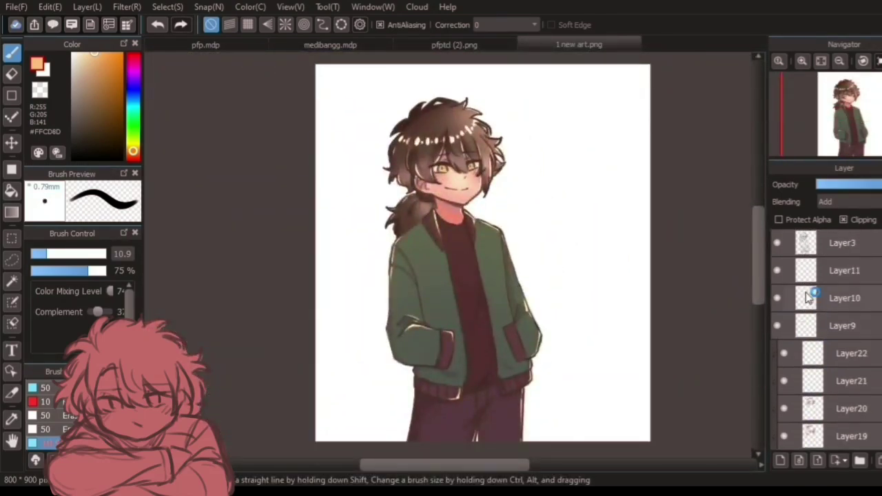
Add a clipped layer above Layer10 and shade the eye whites with mauve #D4A4BF and orange #FCAE6D at brush size 7.5.
click(845, 298)
click(781, 461)
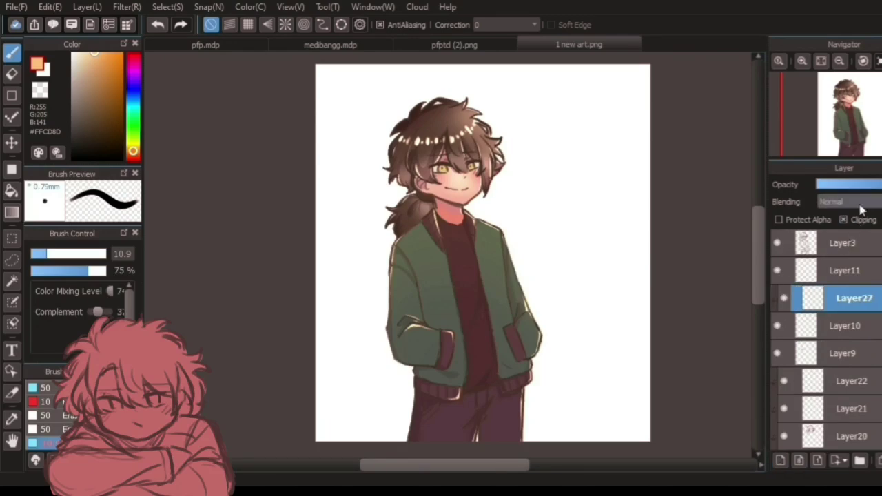
scroll(459, 250, up, 5)
alt+click(479, 319)
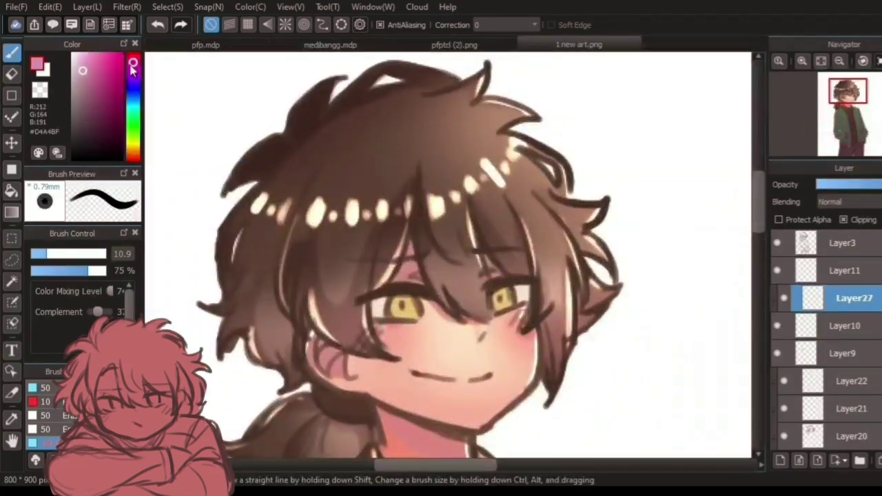
click(133, 153)
click(97, 58)
key(ctrl+z)
click(101, 54)
drag(47, 254, 39, 254)
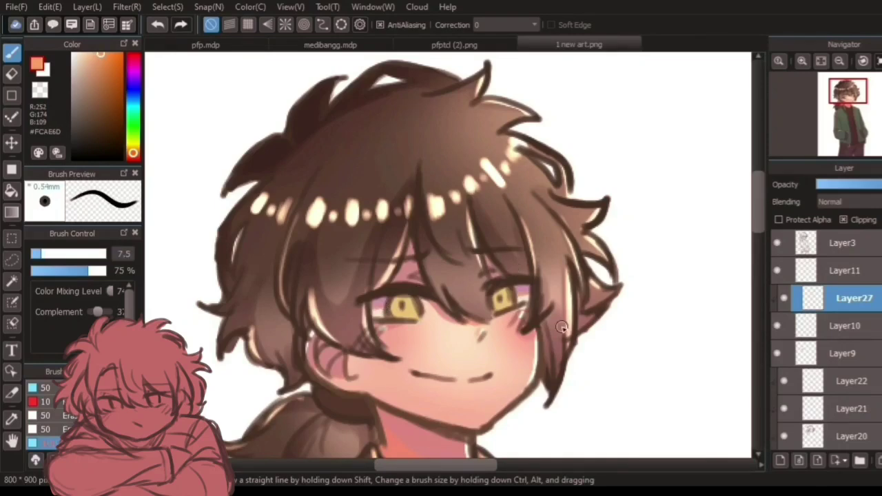
drag(515, 271, 492, 246)
Add a clipped Multiply layer above Layer11.
click(852, 276)
click(780, 460)
click(870, 203)
click(855, 215)
click(845, 220)
Shade the upper part of both irises with mauve pink #CD97B5 at brush size 7.5.
click(133, 62)
click(85, 73)
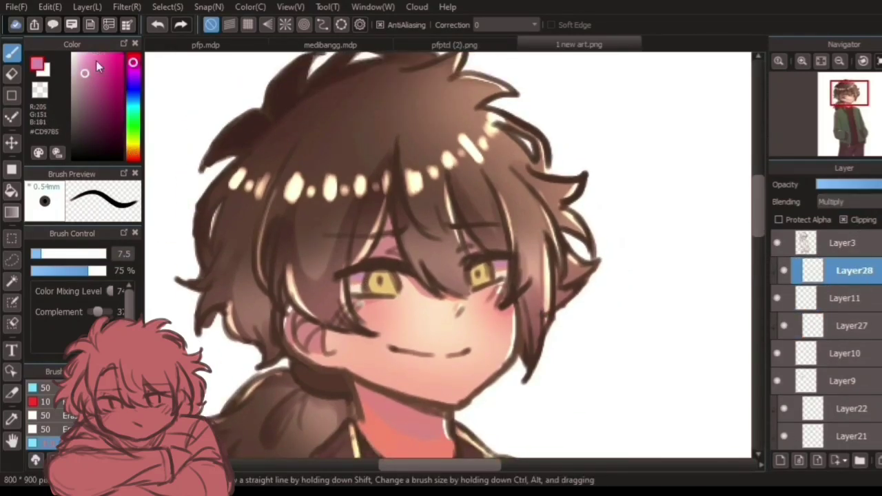
drag(662, 344, 623, 258)
scroll(623, 258, up, 1)
scroll(593, 307, down, 3)
scroll(547, 339, up, 1)
drag(593, 307, 638, 318)
Add a clipped layer above Layer28 and add white #FFFFFF highlights to the eyes.
click(780, 460)
click(845, 220)
scroll(411, 251, up, 2)
click(72, 54)
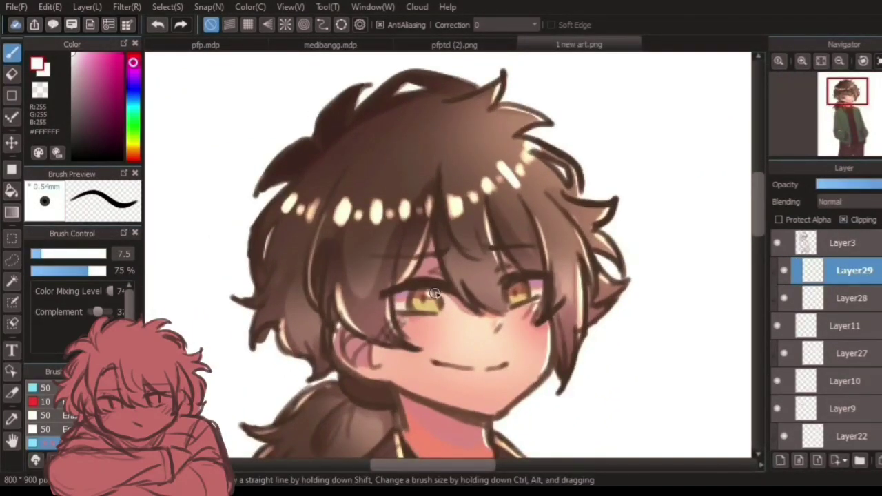
scroll(499, 304, down, 5)
drag(586, 428, 530, 278)
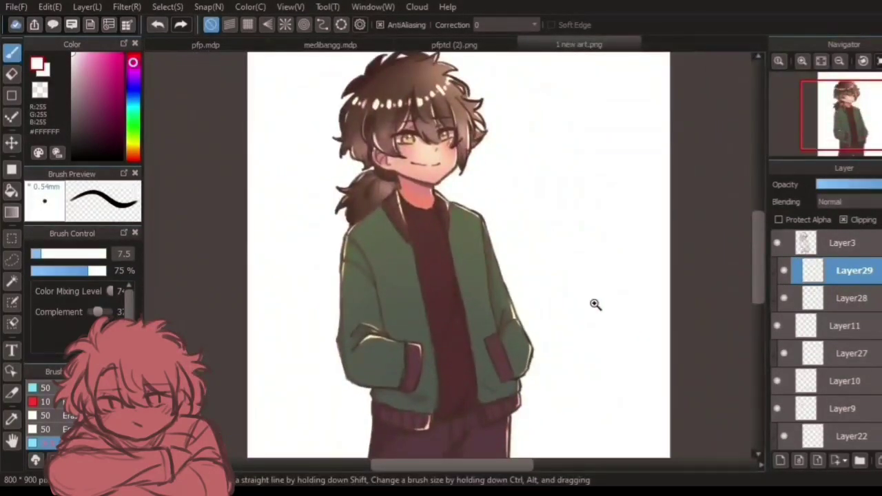
Add an unclipped layer between Layer5 and Layer2 and paint light orange behind the character.
scroll(606, 301, down, 1)
drag(606, 301, 575, 311)
scroll(827, 338, down, 5)
scroll(828, 407, down, 5)
click(842, 409)
click(780, 461)
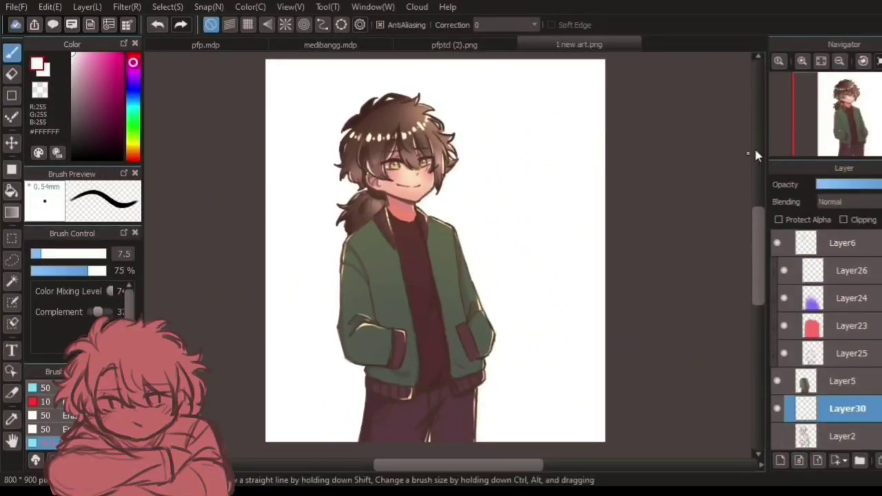
click(133, 150)
click(96, 54)
drag(283, 82, 282, 368)
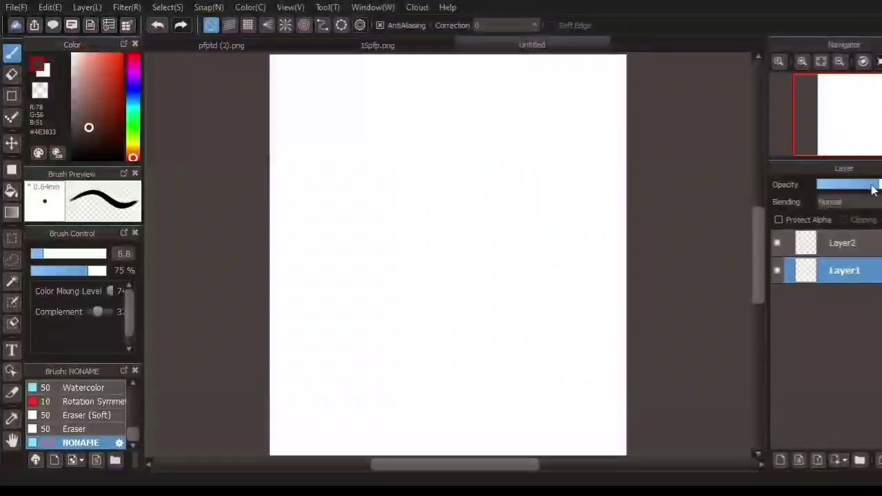
click(557, 309)
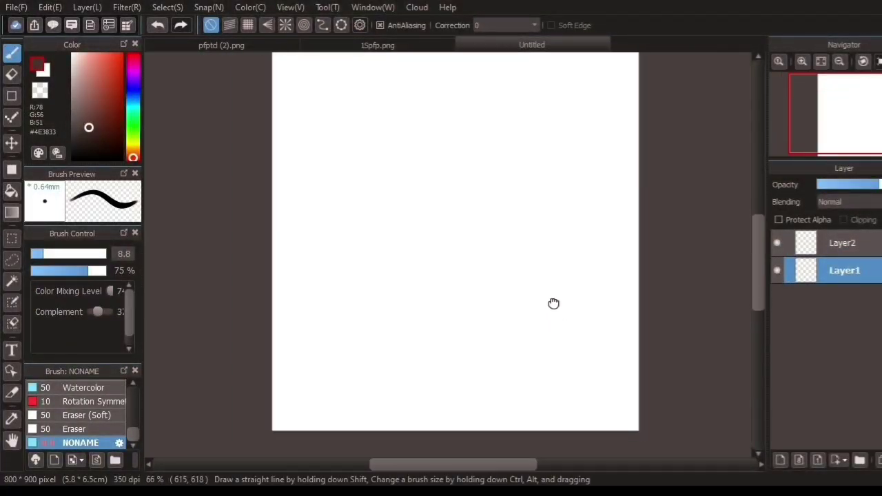
key(ctrl+z)
key(ctrl+z)
key(ctrl+z)
key(ctrl+z)
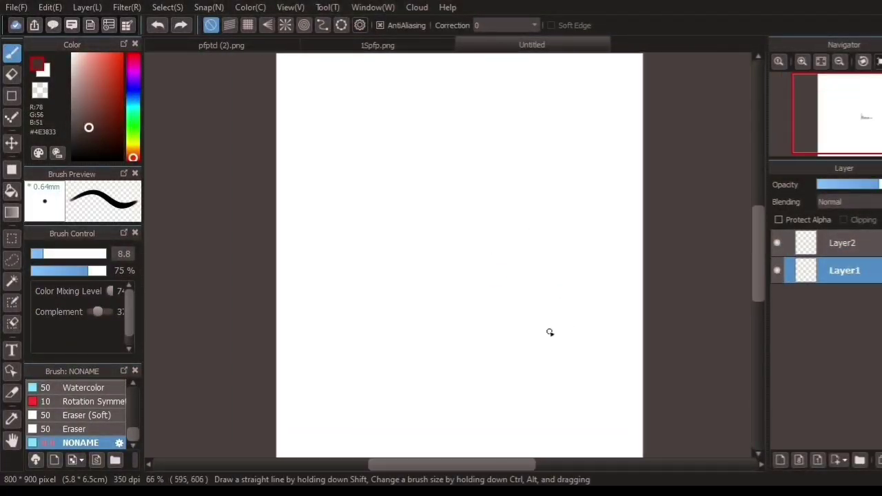
Sketch a rounded head guide on Layer1 of the blank canvas in dark brown #4E3833 at brush size 8.8.
scroll(571, 336, down, 1)
drag(570, 338, 561, 334)
mouse_move(541, 253)
mouse_down()
mouse_move(578, 308)
mouse_move(521, 273)
mouse_up()
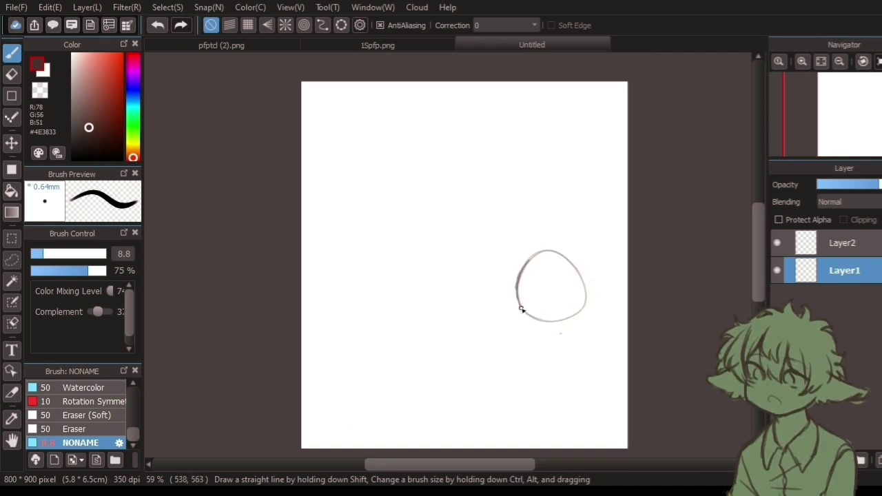
Sketch the character's face, pointed ears, horns and curly hair around the head guide, erasing stray lines near the jaw.
scroll(567, 358, up, 4)
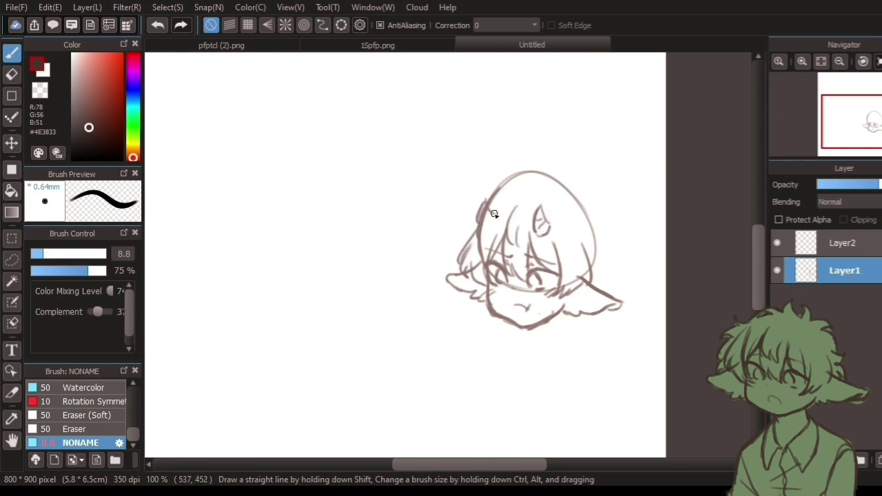
mouse_move(482, 199)
mouse_down()
mouse_move(459, 229)
mouse_move(449, 273)
mouse_up()
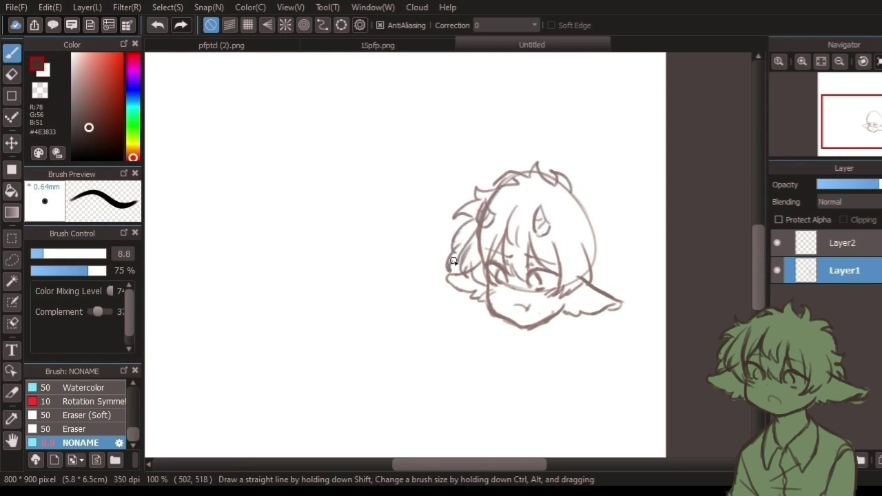
click(12, 74)
drag(549, 316, 559, 308)
click(11, 53)
drag(624, 339, 613, 308)
drag(599, 350, 587, 324)
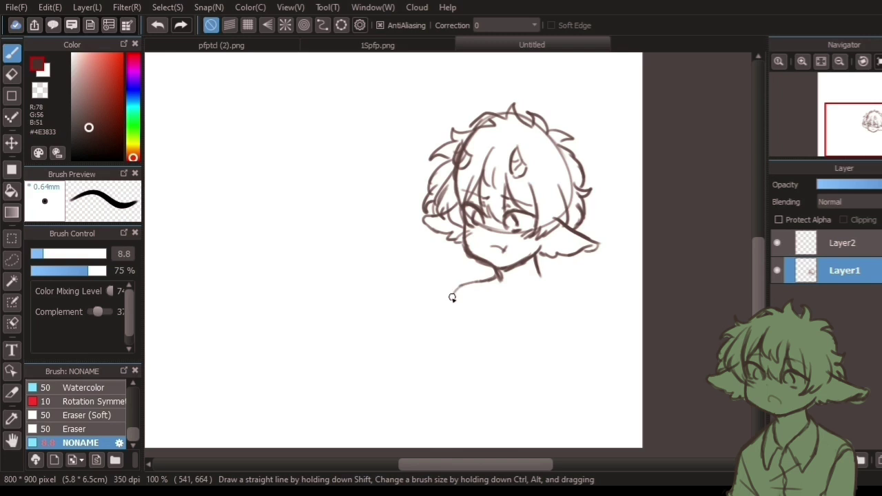
Outline the torso below the neck with a bent elbow, forearms crossed over the chest and the inner edge of the left sleeve.
drag(435, 372, 421, 426)
drag(436, 376, 510, 357)
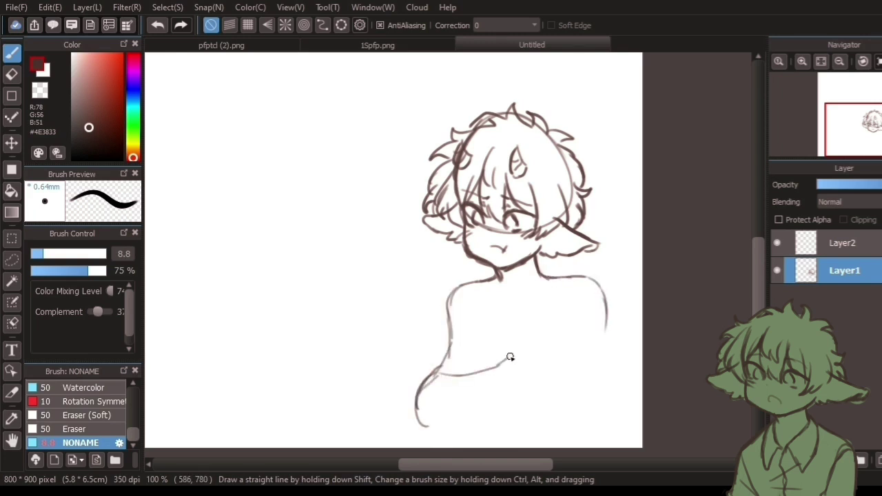
drag(462, 425, 515, 385)
drag(607, 311, 588, 413)
drag(512, 408, 569, 432)
drag(453, 293, 480, 357)
drag(450, 295, 479, 363)
drag(450, 337, 479, 364)
drag(448, 295, 446, 323)
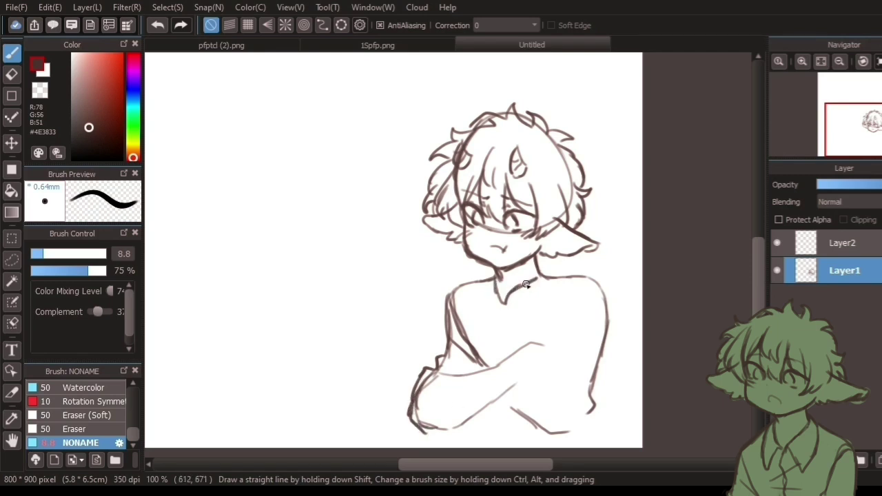
Add the pointed shirt collar and draw the inner sleeve line and upper edges of the crossed arms.
drag(511, 295, 528, 324)
drag(528, 324, 544, 283)
mouse_move(481, 364)
mouse_down()
mouse_move(534, 347)
mouse_move(550, 355)
mouse_up()
drag(538, 377, 594, 395)
drag(553, 377, 597, 381)
mouse_move(594, 280)
mouse_down()
mouse_move(558, 337)
mouse_move(549, 374)
mouse_up()
drag(565, 321, 607, 295)
mouse_move(500, 365)
mouse_down()
mouse_move(534, 358)
mouse_move(549, 368)
mouse_up()
Strengthen the outlines of both crossed forearms, the elbows and the right shoulder.
drag(539, 377, 461, 429)
drag(498, 402, 541, 428)
drag(437, 380, 459, 429)
drag(586, 372, 603, 415)
mouse_move(603, 397)
mouse_down()
mouse_move(578, 428)
mouse_move(550, 429)
mouse_up()
drag(581, 276, 602, 349)
Draw the shirt's front opening and fabric folds above and below the crossed arms, and extend the waist to the canvas edge.
drag(502, 342, 507, 356)
drag(480, 354, 527, 324)
drag(487, 364, 502, 355)
drag(522, 431, 538, 362)
drag(511, 335, 516, 348)
drag(510, 336, 500, 358)
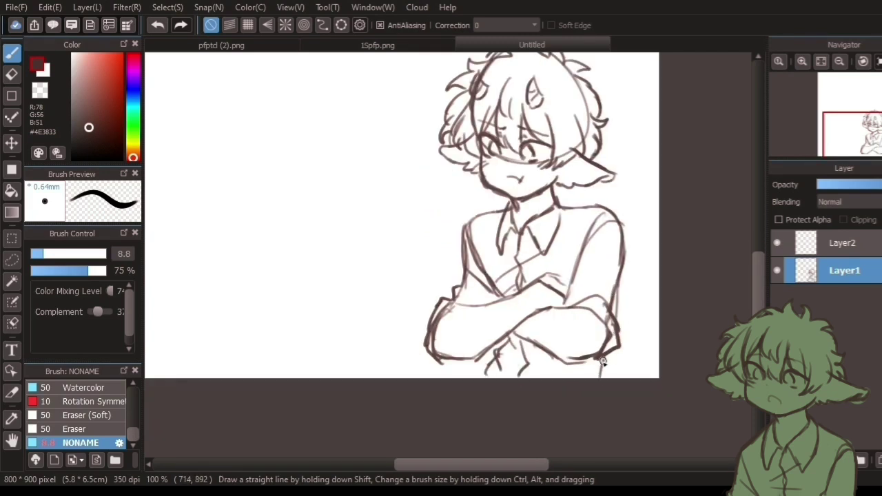
drag(604, 361, 611, 380)
drag(629, 212, 644, 255)
Sketch a second head on the empty left side of the canvas with jaw, one eye, a smile and bangs covering the other eye.
scroll(644, 207, down, 2)
mouse_move(644, 193)
mouse_down()
mouse_move(607, 301)
mouse_move(644, 266)
mouse_up()
scroll(389, 377, up, 3)
mouse_move(424, 321)
mouse_down()
mouse_move(423, 201)
mouse_move(433, 317)
mouse_move(422, 315)
mouse_up()
drag(380, 207, 368, 307)
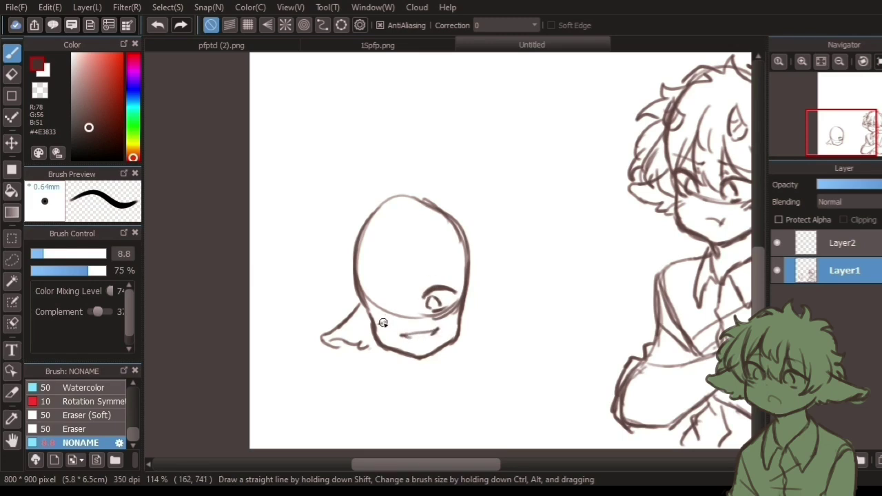
drag(424, 283, 402, 321)
drag(404, 255, 396, 322)
drag(396, 280, 380, 326)
drag(394, 282, 379, 338)
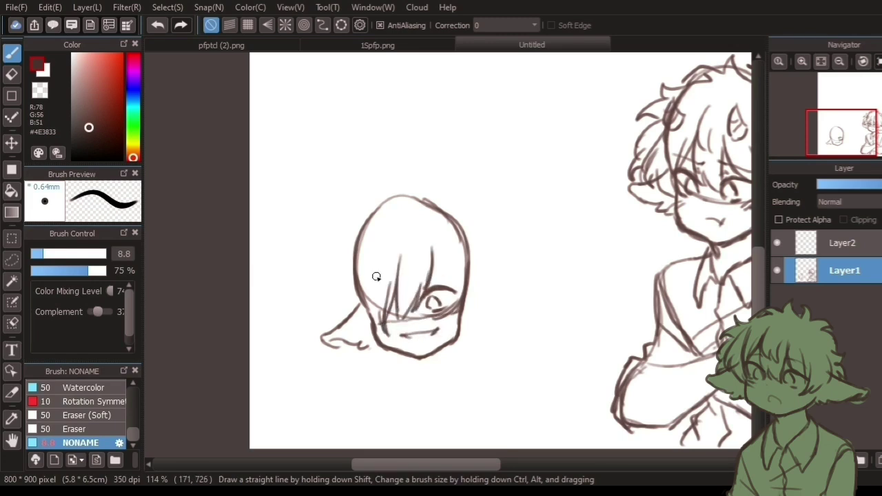
Add side hair strands, the second pointed ear and a small horn to the smiling head.
drag(360, 269, 346, 330)
drag(360, 274, 339, 330)
drag(373, 294, 347, 335)
drag(432, 254, 453, 312)
drag(476, 276, 452, 328)
drag(469, 255, 481, 304)
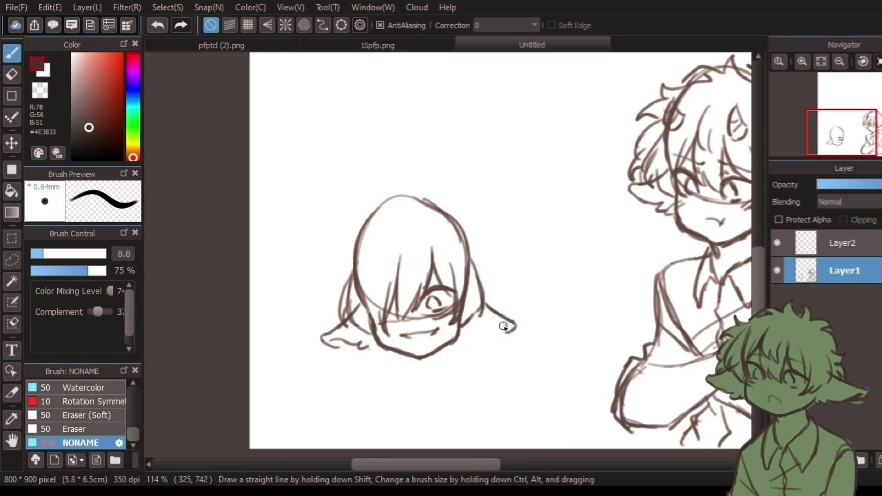
drag(363, 233, 355, 265)
drag(374, 230, 356, 252)
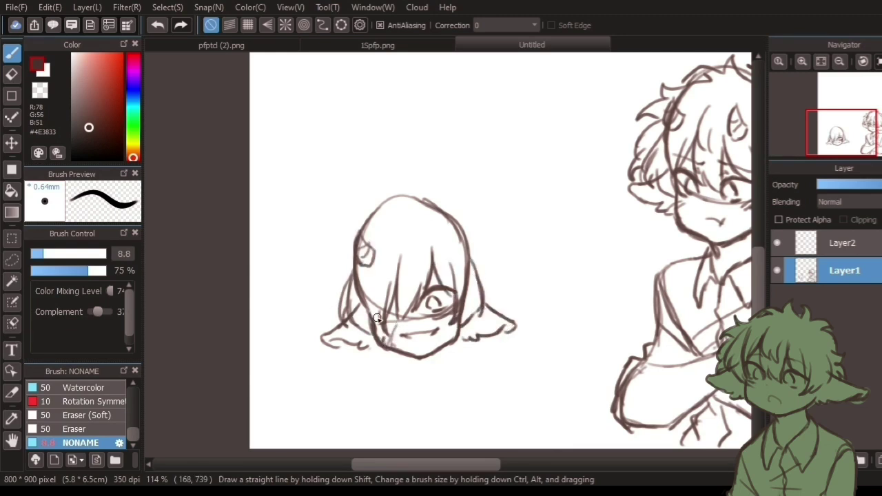
Draw the curly outer hair outline around the smiling head from the crown down both sides.
drag(373, 202, 366, 225)
drag(368, 220, 337, 242)
mouse_move(350, 243)
mouse_down()
mouse_move(331, 286)
mouse_move(335, 265)
mouse_up()
drag(341, 283, 321, 325)
drag(394, 209, 408, 205)
drag(422, 201, 454, 209)
drag(436, 210, 463, 225)
drag(467, 235, 496, 282)
drag(482, 273, 493, 304)
Sketch the smiling character's neck, left shoulder and upper sleeve, and start the shirt collar.
mouse_move(388, 352)
mouse_down()
mouse_move(322, 398)
mouse_move(321, 444)
mouse_up()
drag(483, 387, 458, 335)
drag(356, 331, 360, 358)
drag(383, 327, 439, 336)
drag(405, 340, 405, 387)
drag(303, 345, 338, 395)
drag(344, 321, 307, 349)
drag(302, 380, 327, 390)
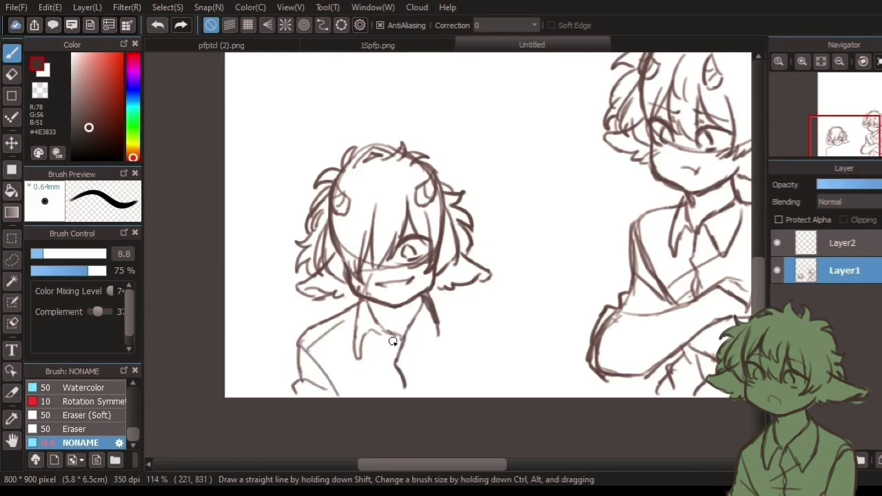
Complete the smiling character's collar, right shoulder, sleeves and the arm line along the canvas edge.
drag(403, 342, 438, 368)
mouse_move(356, 336)
mouse_down()
mouse_move(359, 369)
mouse_move(395, 338)
mouse_up()
mouse_move(431, 300)
mouse_down()
mouse_move(481, 310)
mouse_move(529, 397)
mouse_up()
drag(494, 320, 490, 388)
drag(508, 356, 491, 397)
drag(301, 379, 293, 398)
drag(439, 312, 499, 341)
drag(388, 397, 448, 383)
Sketch a small head between the two figures with closed eyes, bangs, floppy ears and a horn.
drag(556, 258, 512, 258)
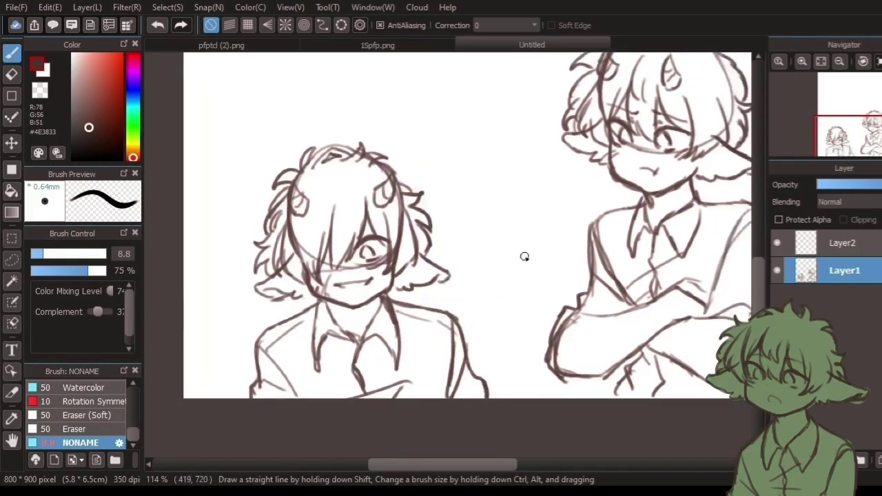
scroll(508, 294, down, 2)
scroll(475, 317, up, 4)
drag(390, 281, 391, 340)
drag(458, 326, 442, 348)
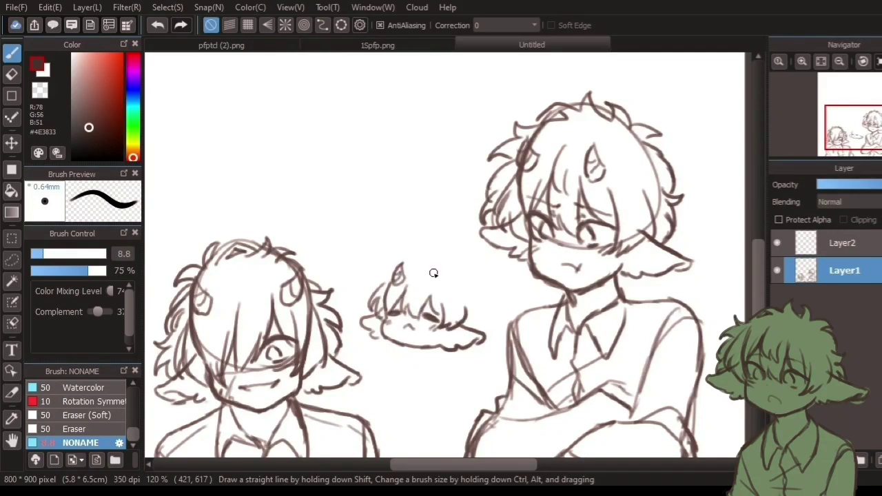
Finish the small head's second horn and curly hair, and handwrite a caption starting with "Kawa" beneath it.
drag(447, 252, 437, 246)
drag(431, 255, 379, 280)
drag(384, 273, 366, 307)
drag(460, 283, 488, 313)
drag(487, 306, 479, 336)
drag(397, 367, 404, 312)
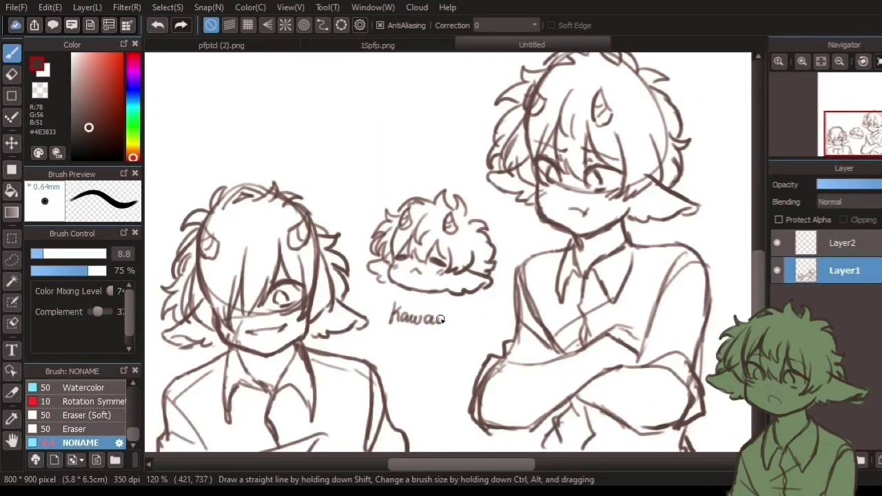
drag(435, 386, 443, 382)
Sketch a third head above the smiling figure with an oval guide, angular jaw, narrow eyes, small mouth and flat eyebrows.
scroll(443, 382, down, 2)
drag(439, 161, 486, 336)
mouse_move(370, 264)
mouse_down()
mouse_move(375, 202)
mouse_move(390, 273)
mouse_up()
drag(398, 245, 382, 296)
scroll(382, 295, up, 3)
mouse_move(348, 245)
mouse_down()
mouse_move(360, 315)
mouse_move(338, 399)
mouse_move(439, 361)
mouse_up()
drag(426, 330, 400, 367)
drag(342, 348, 386, 367)
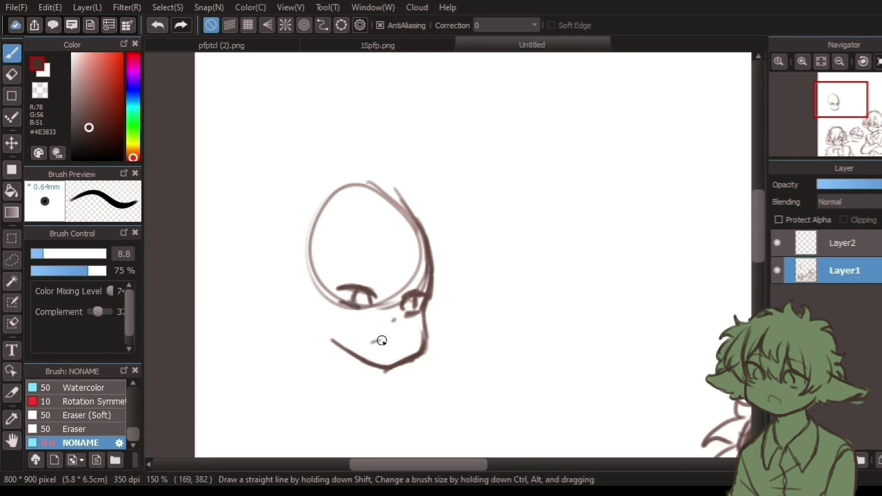
drag(332, 273, 379, 274)
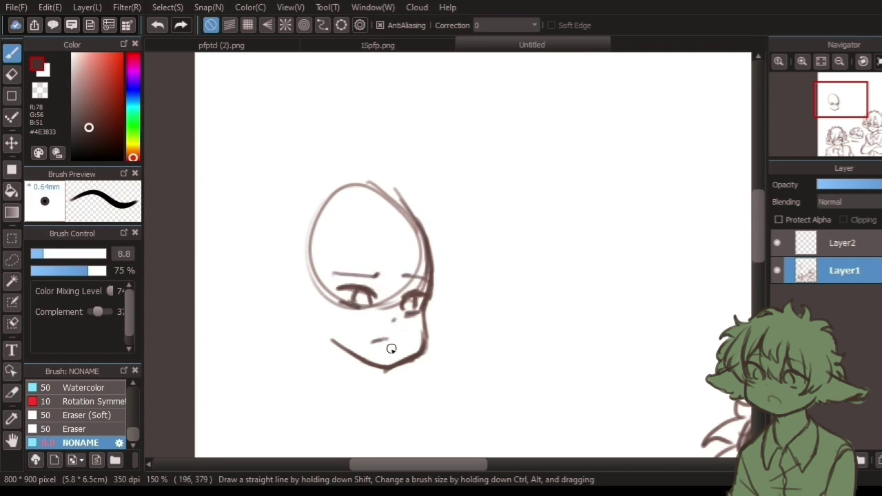
Add pointed ears, pointed bangs, side hair strands and a horn on the right side of the third head.
mouse_move(307, 300)
mouse_down()
mouse_move(272, 335)
mouse_move(328, 345)
mouse_up()
drag(433, 301, 435, 345)
mouse_move(376, 237)
mouse_down()
mouse_move(389, 308)
mouse_move(407, 258)
mouse_move(427, 293)
mouse_up()
drag(434, 251, 451, 303)
mouse_move(376, 234)
mouse_down()
mouse_move(342, 293)
mouse_move(338, 328)
mouse_up()
drag(315, 241, 303, 295)
drag(316, 263, 301, 317)
drag(360, 285, 332, 342)
drag(401, 224, 378, 275)
drag(439, 218, 418, 255)
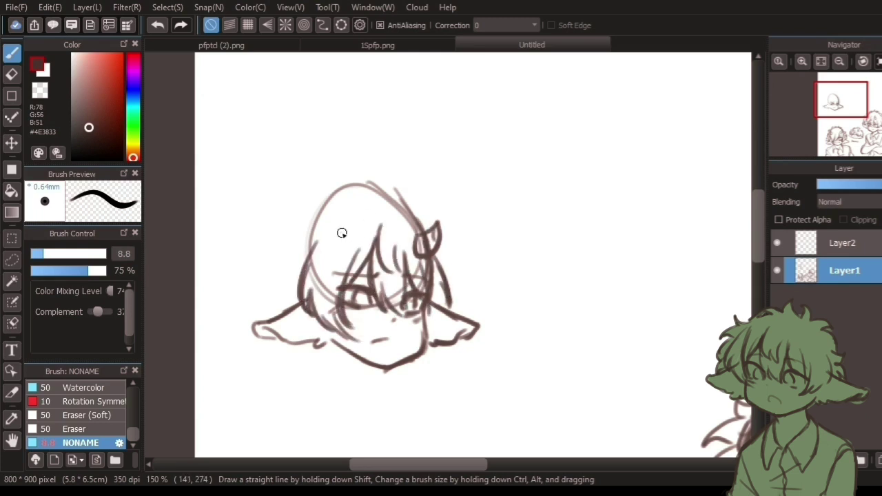
Draw the other horn and the curly outer hair around the crown and sides of the third head.
drag(362, 215, 338, 255)
drag(441, 298, 430, 334)
drag(447, 296, 453, 323)
mouse_move(312, 209)
mouse_down()
mouse_move(327, 196)
mouse_move(302, 222)
mouse_up()
drag(293, 226, 277, 278)
drag(276, 278, 279, 312)
drag(335, 200, 385, 183)
mouse_move(378, 200)
mouse_down()
mouse_move(403, 196)
mouse_move(443, 211)
mouse_up()
mouse_move(443, 243)
mouse_down()
mouse_move(467, 275)
mouse_move(461, 311)
mouse_up()
Sketch the third character's neck, fluffy fur collar and the outline of the coat and left sleeve.
drag(423, 335, 455, 280)
mouse_move(410, 300)
mouse_down()
mouse_move(445, 236)
mouse_move(394, 222)
mouse_up()
drag(338, 228, 325, 280)
mouse_move(314, 249)
mouse_down()
mouse_move(415, 278)
mouse_move(477, 250)
mouse_move(465, 276)
mouse_move(405, 289)
mouse_move(471, 280)
mouse_up()
drag(318, 284, 314, 358)
drag(510, 280, 524, 337)
drag(315, 355, 324, 444)
mouse_move(327, 299)
mouse_down()
mouse_move(358, 297)
mouse_move(391, 396)
mouse_up()
drag(338, 429, 397, 427)
Draw the coat's front and armhole edges and refine the left sleeve's outline.
drag(456, 385, 448, 295)
drag(317, 355, 361, 402)
drag(422, 182, 447, 261)
drag(355, 205, 381, 277)
drag(313, 210, 378, 259)
drag(304, 201, 304, 293)
drag(316, 217, 357, 395)
Fill the left sleeve with a plaid line pattern above the elbow and curved stripes along the forearm.
mouse_move(333, 220)
mouse_down()
mouse_move(340, 303)
mouse_move(361, 284)
mouse_up()
drag(310, 247, 362, 241)
drag(315, 282, 376, 278)
drag(348, 333, 338, 392)
drag(386, 337, 374, 384)
drag(404, 338, 406, 359)
drag(368, 332, 361, 394)
mouse_move(384, 292)
mouse_down()
mouse_move(388, 317)
mouse_move(407, 327)
mouse_up()
Sketch the coat's fluffy front trim and a hanging cord, and outline the right sleeve down to its cuff.
drag(446, 261, 453, 335)
drag(432, 240, 446, 281)
drag(461, 202, 475, 253)
drag(504, 191, 510, 258)
drag(510, 214, 515, 312)
drag(504, 185, 522, 215)
mouse_move(517, 222)
mouse_down()
mouse_move(511, 267)
mouse_move(533, 291)
mouse_up()
mouse_move(534, 293)
mouse_down()
mouse_move(561, 352)
mouse_move(515, 332)
mouse_up()
Add the coat's remaining front details, with a cord on each side, and sketch the lower end of the right sleeve.
drag(475, 269, 478, 289)
drag(462, 282, 483, 326)
mouse_move(422, 217)
mouse_down()
mouse_move(429, 258)
mouse_move(433, 244)
mouse_up()
drag(469, 213, 477, 247)
drag(515, 196, 512, 201)
drag(541, 351, 568, 372)
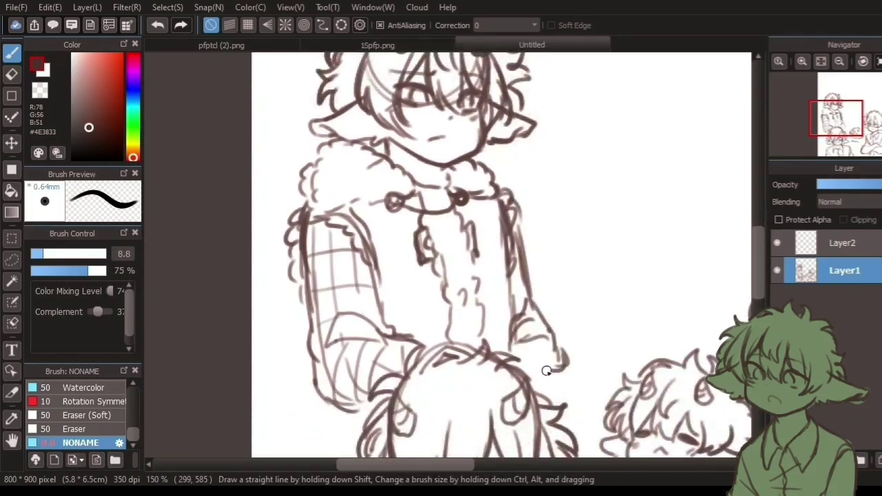
drag(524, 146, 525, 169)
mouse_move(531, 156)
mouse_down()
mouse_move(571, 169)
mouse_move(604, 166)
mouse_up()
mouse_move(612, 138)
mouse_down()
mouse_move(634, 168)
mouse_move(681, 166)
mouse_up()
drag(546, 183, 550, 207)
mouse_move(566, 186)
mouse_down()
mouse_move(586, 205)
mouse_move(646, 204)
mouse_up()
drag(657, 186, 680, 202)
drag(553, 229, 569, 243)
drag(580, 217, 637, 241)
key(e)
mouse_move(521, 153)
mouse_down()
mouse_move(561, 142)
mouse_move(630, 221)
mouse_move(670, 193)
mouse_up()
key(b)
Add stripes and a darker cuff to the coat's right sleeve, and reinforce the neck lines and left elbow.
drag(561, 360, 541, 389)
mouse_move(549, 338)
mouse_down()
mouse_move(519, 367)
mouse_move(556, 345)
mouse_up()
drag(529, 306, 534, 335)
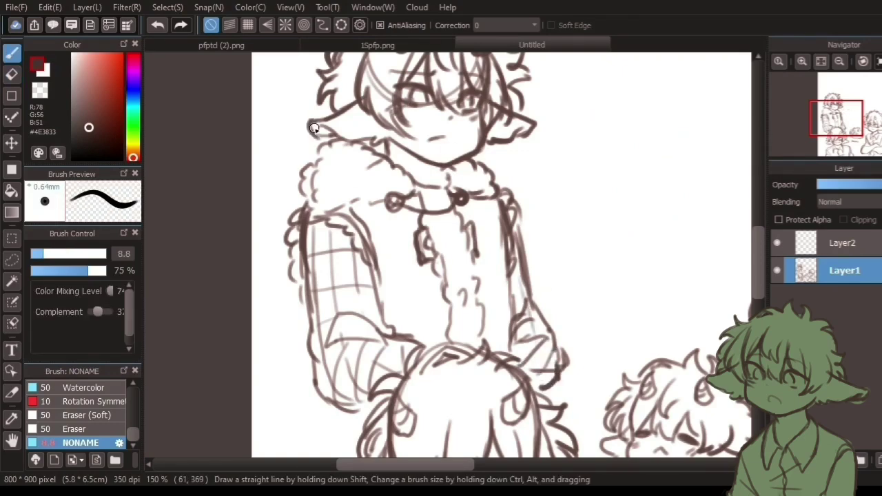
drag(442, 169, 444, 186)
drag(388, 142, 390, 158)
mouse_move(556, 226)
mouse_down()
mouse_move(544, 227)
mouse_move(558, 195)
mouse_up()
drag(320, 360, 378, 393)
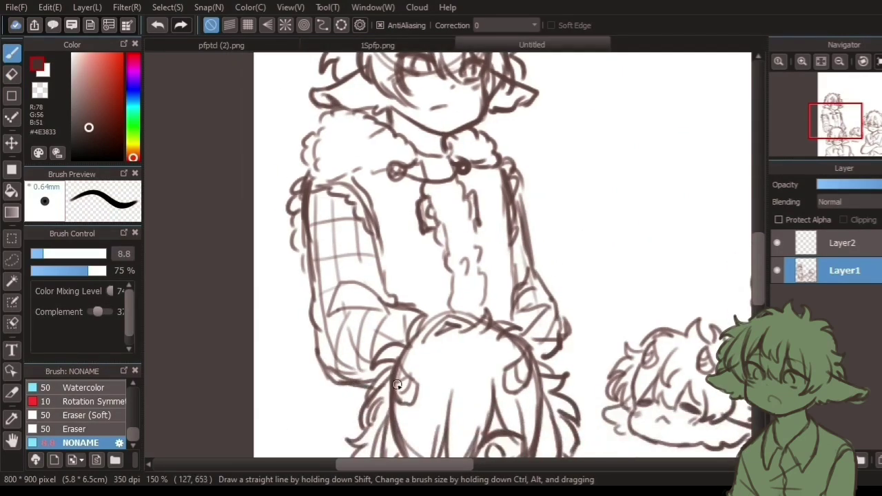
Sketch a head circle and jaw for a fourth character in the space beside the coat character's head.
click(821, 62)
drag(503, 340, 529, 343)
drag(575, 132, 515, 316)
scroll(545, 277, down, 1)
mouse_move(541, 269)
mouse_down()
mouse_move(406, 228)
mouse_move(420, 218)
mouse_move(472, 230)
mouse_move(420, 292)
mouse_move(397, 259)
mouse_up()
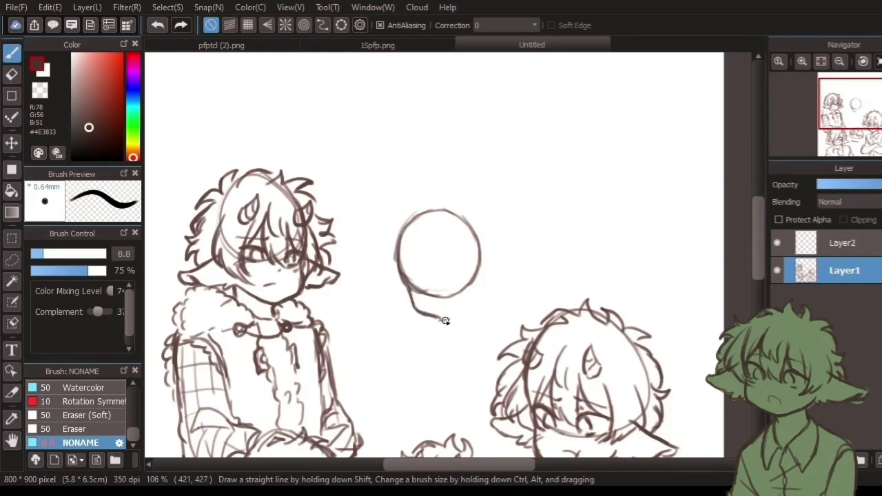
mouse_move(479, 297)
mouse_down()
mouse_move(453, 327)
mouse_move(424, 331)
mouse_up()
drag(369, 300, 410, 334)
Draw the fourth character's eyes, brows, flat mouth and drooping pointed ears, undoing the last stray stroke.
drag(364, 267, 378, 268)
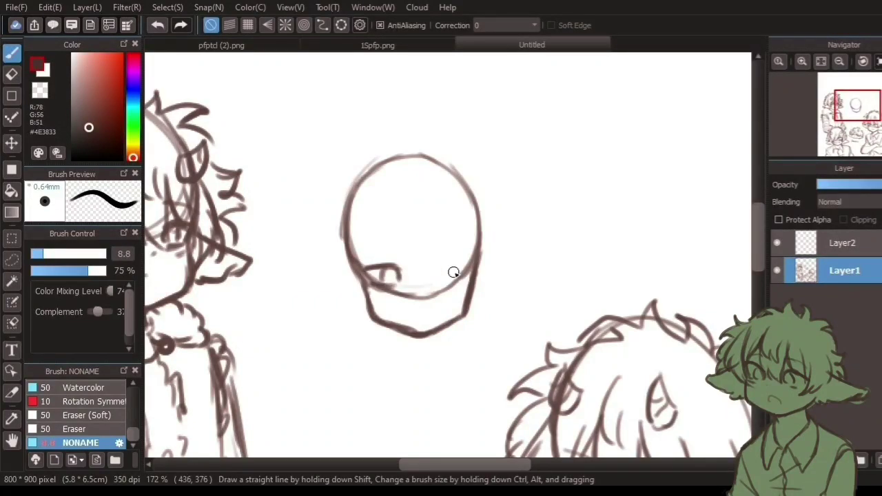
mouse_move(353, 276)
mouse_down()
mouse_move(312, 311)
mouse_move(355, 311)
mouse_up()
mouse_move(477, 272)
mouse_down()
mouse_move(531, 312)
mouse_move(473, 319)
mouse_up()
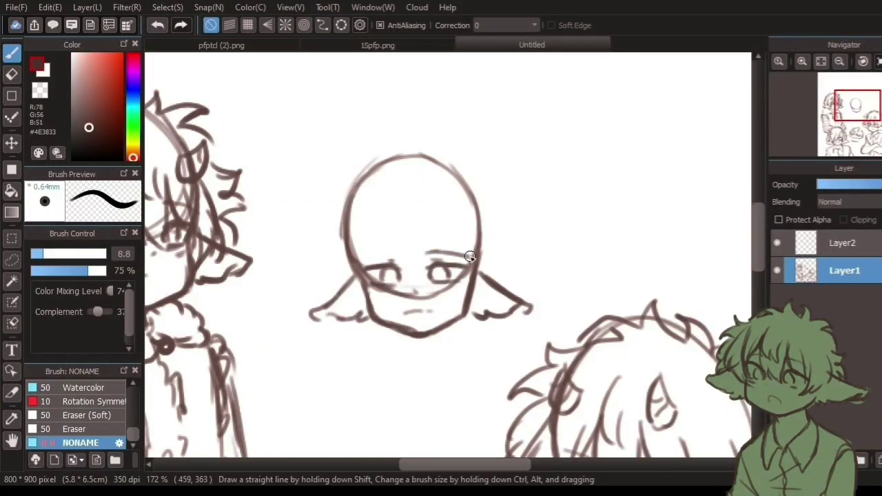
key(ctrl+z)
Sketch the fourth character's pointed bangs over the forehead and the hair strands framing both sides of the face.
drag(356, 257, 397, 252)
mouse_move(393, 211)
mouse_down()
mouse_move(416, 277)
mouse_move(427, 277)
mouse_up()
mouse_move(427, 219)
mouse_down()
mouse_move(449, 263)
mouse_move(470, 269)
mouse_up()
mouse_move(479, 234)
mouse_down()
mouse_move(462, 295)
mouse_move(495, 279)
mouse_up()
drag(395, 209, 373, 266)
drag(382, 230, 366, 296)
mouse_move(349, 219)
mouse_down()
mouse_move(335, 267)
mouse_move(364, 299)
mouse_up()
Add two small horns to the fourth character's head and surround it with fluffy, spiky outer hair.
mouse_move(466, 186)
mouse_down()
mouse_move(447, 205)
mouse_move(467, 195)
mouse_up()
mouse_move(364, 190)
mouse_down()
mouse_move(356, 222)
mouse_move(378, 213)
mouse_up()
drag(365, 187, 370, 200)
drag(376, 162, 396, 138)
mouse_move(369, 162)
mouse_down()
mouse_move(334, 185)
mouse_move(311, 232)
mouse_move(304, 290)
mouse_up()
drag(324, 252, 314, 282)
drag(383, 165, 482, 169)
drag(466, 184, 498, 207)
mouse_move(487, 215)
mouse_down()
mouse_move(512, 264)
mouse_move(503, 284)
mouse_up()
Sketch the fourth character's neck, both shoulders and the outer line of the left upper arm.
scroll(459, 355, down, 2)
drag(394, 244, 367, 279)
drag(450, 239, 463, 268)
mouse_move(398, 258)
mouse_down()
mouse_move(334, 293)
mouse_move(297, 390)
mouse_up()
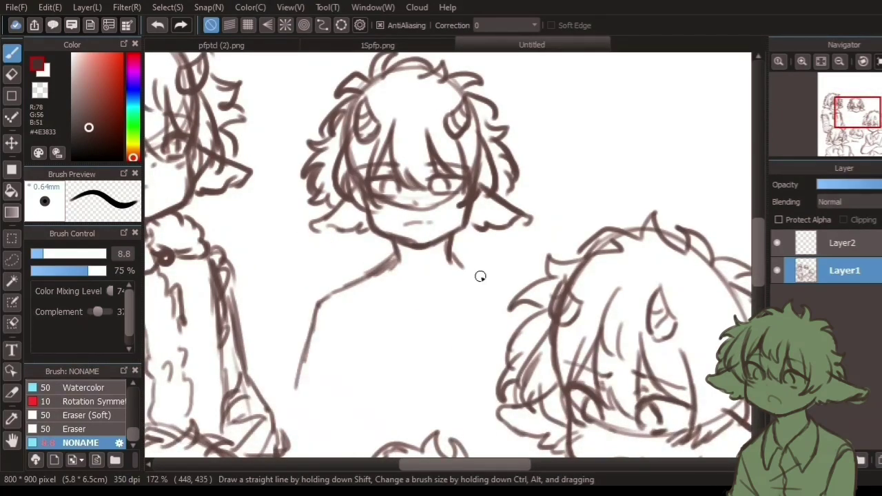
drag(459, 258, 531, 284)
Draw the fourth character's shirt collar, knotted necktie and the front opening of the suit jacket.
drag(394, 256, 435, 302)
mouse_move(455, 248)
mouse_down()
mouse_move(433, 298)
mouse_move(448, 334)
mouse_up()
drag(393, 251, 386, 338)
mouse_move(410, 300)
mouse_down()
mouse_move(445, 330)
mouse_move(414, 379)
mouse_up()
drag(438, 328, 447, 372)
mouse_move(403, 282)
mouse_down()
mouse_move(398, 350)
mouse_move(422, 393)
mouse_up()
mouse_move(441, 322)
mouse_down()
mouse_move(449, 388)
mouse_move(424, 422)
mouse_up()
drag(420, 409, 429, 434)
Draw the notched lapels on both sides of the fourth character's suit jacket.
drag(397, 255, 344, 348)
mouse_move(351, 337)
mouse_down()
mouse_move(383, 362)
mouse_move(405, 405)
mouse_up()
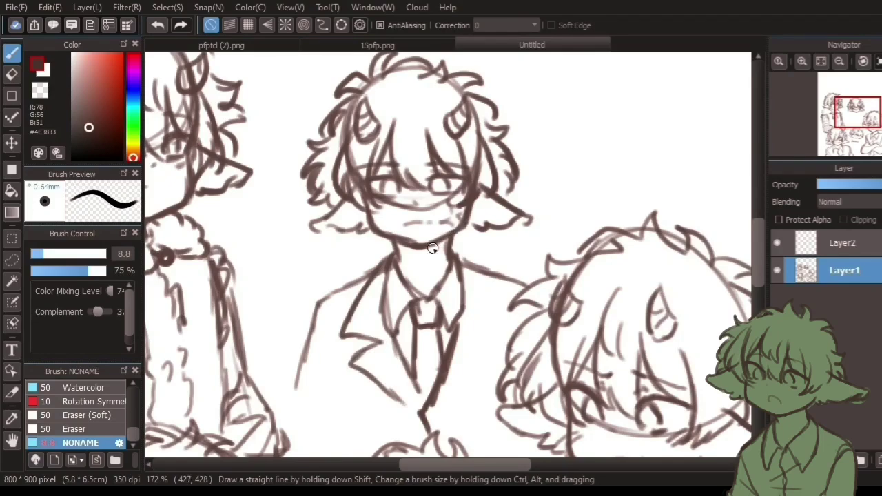
drag(397, 265, 414, 290)
mouse_move(472, 265)
mouse_down()
mouse_move(493, 285)
mouse_move(511, 336)
mouse_up()
drag(509, 330, 450, 408)
Sketch the sleeves and inner arm lines of the fourth character's suit jacket.
mouse_move(317, 312)
mouse_down()
mouse_move(350, 424)
mouse_move(293, 403)
mouse_move(294, 303)
mouse_up()
drag(282, 367, 280, 397)
drag(346, 312, 360, 359)
mouse_move(297, 377)
mouse_down()
mouse_move(343, 363)
mouse_move(361, 368)
mouse_up()
drag(284, 413, 327, 434)
drag(523, 336, 518, 389)
drag(555, 360, 573, 431)
Sketch a head circle and jaw for a fifth character in the canvas's upper right corner.
scroll(522, 258, down, 2)
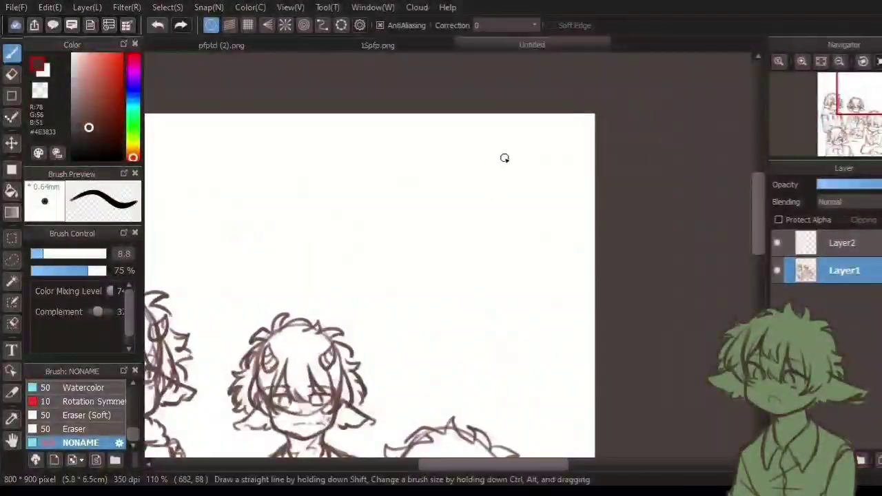
mouse_move(475, 147)
mouse_down()
mouse_move(475, 240)
mouse_move(514, 244)
mouse_up()
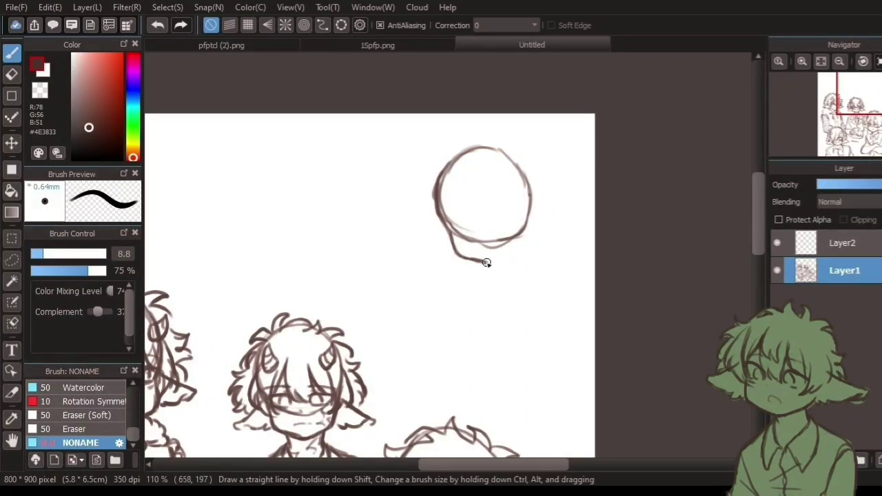
drag(554, 215, 552, 227)
mouse_move(531, 298)
mouse_down()
mouse_move(536, 154)
mouse_move(568, 298)
mouse_up()
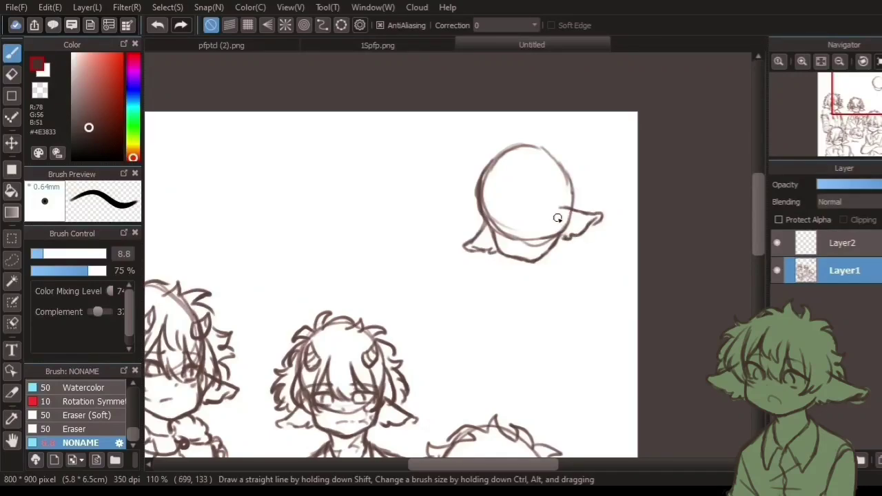
scroll(529, 286, down, 1)
drag(508, 320, 435, 308)
key(ctrl+z)
key(ctrl+z)
key(ctrl+z)
key(ctrl+z)
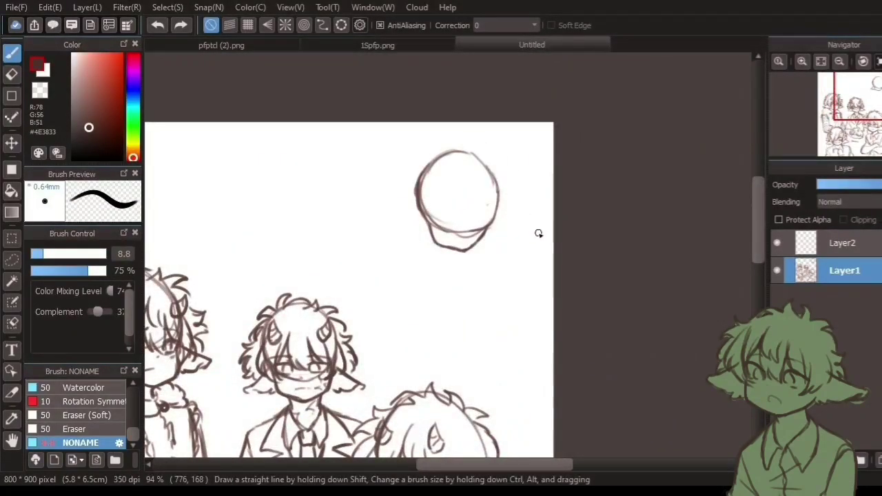
Draw the fifth character's rounded ears, closed eyes, brows and curved smile, and round off the chin.
scroll(540, 233, up, 3)
drag(359, 208, 373, 251)
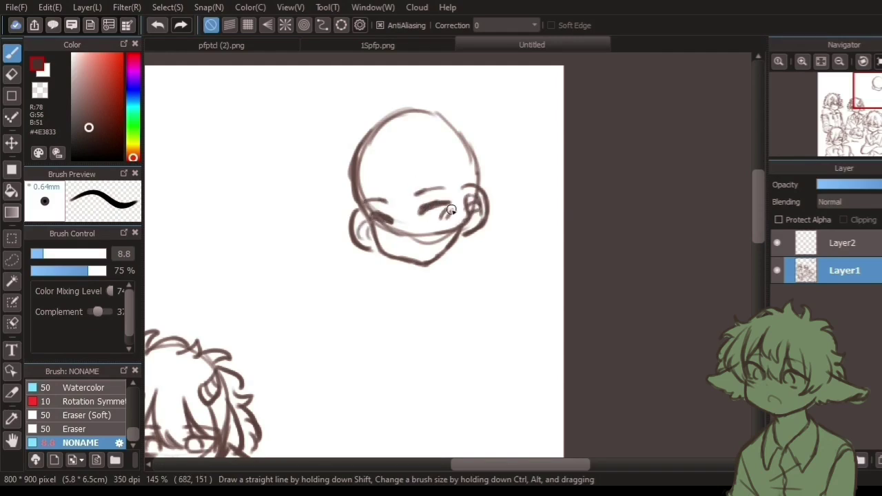
mouse_move(427, 262)
mouse_down()
mouse_move(443, 254)
mouse_move(410, 262)
mouse_up()
click(12, 75)
click(13, 54)
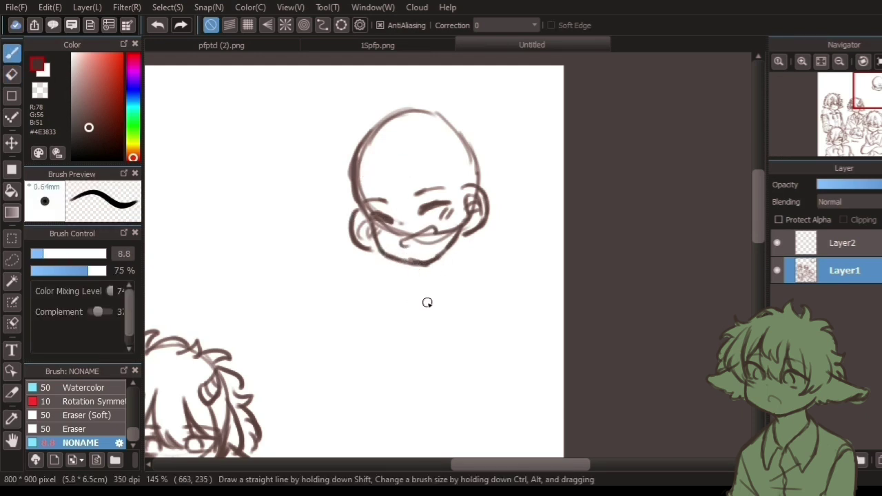
Sketch the fifth character's bangs and side strands, and the fluffy curls around the head.
drag(393, 200, 415, 183)
drag(411, 162, 435, 199)
drag(435, 165, 455, 218)
drag(464, 165, 458, 219)
drag(379, 196, 371, 224)
mouse_move(351, 168)
mouse_down()
mouse_move(340, 227)
mouse_move(352, 194)
mouse_up()
mouse_move(455, 119)
mouse_down()
mouse_move(404, 95)
mouse_move(338, 134)
mouse_move(324, 178)
mouse_move(338, 245)
mouse_move(499, 183)
mouse_up()
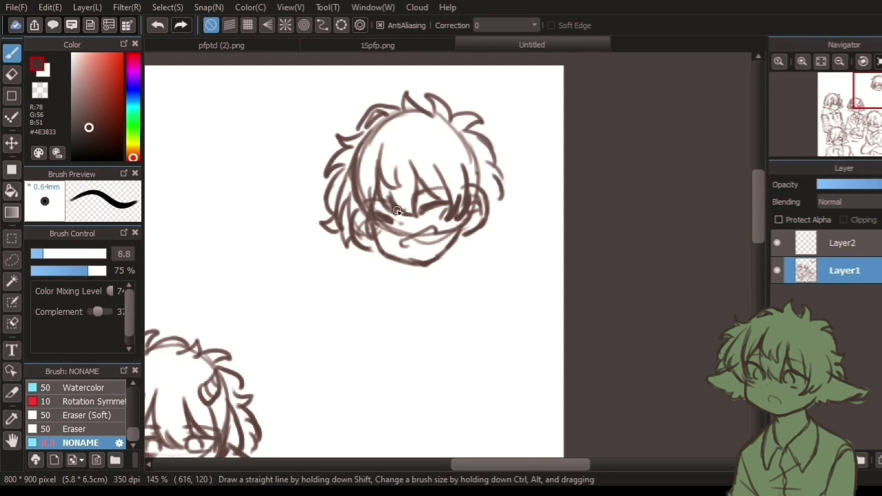
drag(415, 167, 440, 197)
Add curved, dark-tipped antennae and a pair of thick round goggles on the fifth character's forehead.
drag(360, 147, 308, 148)
drag(404, 108, 422, 143)
drag(387, 109, 378, 126)
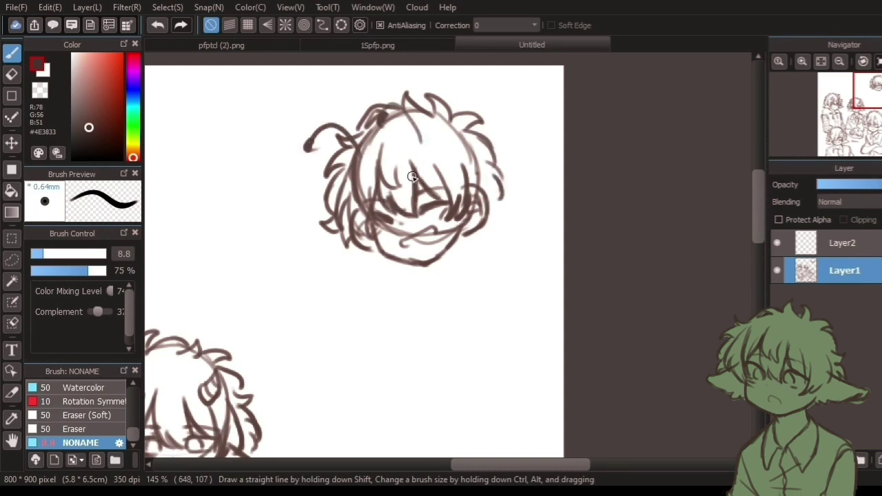
key(e)
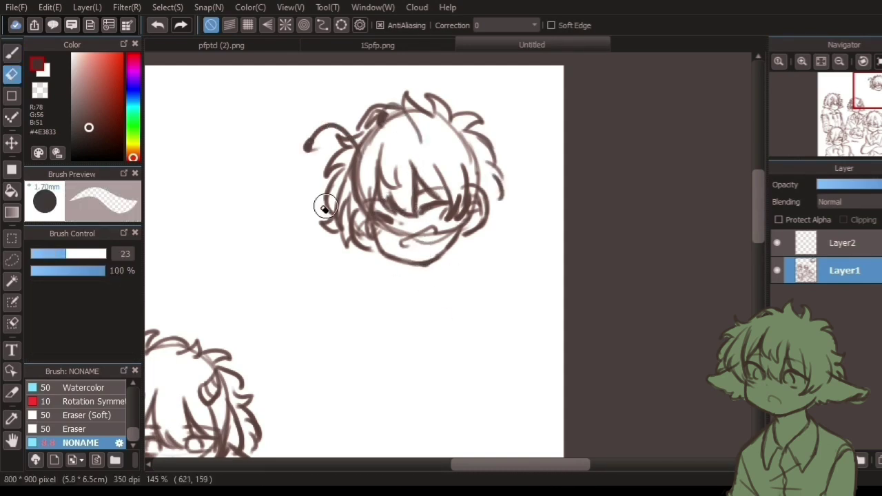
key(b)
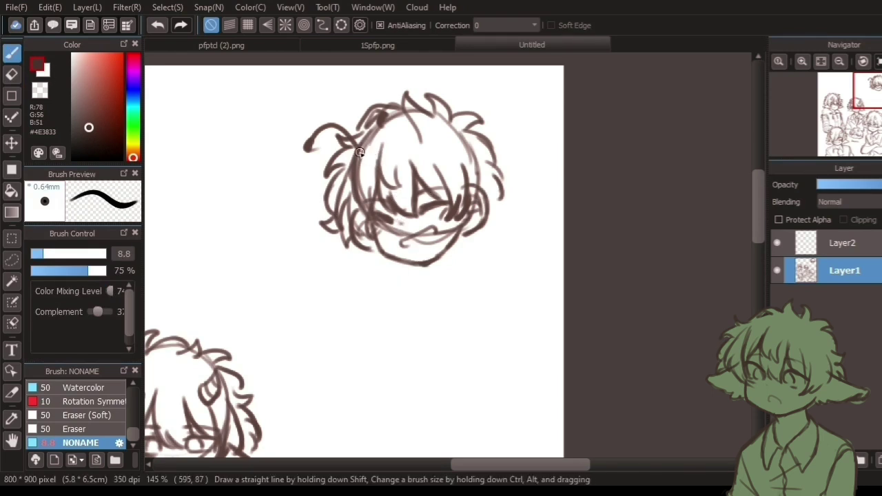
mouse_move(356, 156)
mouse_down()
mouse_move(364, 180)
mouse_move(420, 139)
mouse_move(409, 167)
mouse_up()
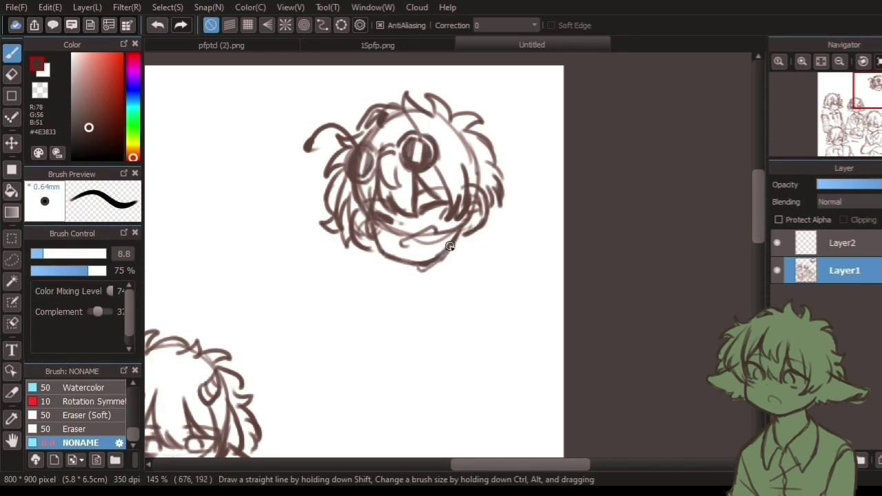
Sketch the fifth character's neck, the jacket's upturned collar and both sloping shoulders.
drag(433, 298, 465, 267)
drag(459, 234, 468, 259)
mouse_move(406, 267)
mouse_down()
mouse_move(378, 291)
mouse_move(411, 307)
mouse_up()
mouse_move(390, 280)
mouse_down()
mouse_move(413, 297)
mouse_move(412, 344)
mouse_up()
drag(473, 267, 462, 343)
mouse_move(474, 234)
mouse_down()
mouse_move(452, 281)
mouse_move(463, 285)
mouse_up()
drag(390, 301, 342, 361)
drag(484, 258, 559, 278)
drag(387, 305, 349, 362)
Draw the open jacket's front edges and the shirt's V-shaped neckline and sides, and shade the neck with hatching.
drag(368, 327, 373, 376)
mouse_move(421, 303)
mouse_down()
mouse_move(410, 376)
mouse_move(464, 314)
mouse_up()
drag(425, 266, 429, 297)
drag(440, 261, 438, 304)
drag(459, 241, 444, 296)
drag(415, 367, 454, 365)
mouse_move(464, 322)
mouse_down()
mouse_move(459, 400)
mouse_move(460, 208)
mouse_up()
drag(360, 225, 370, 316)
drag(365, 257, 371, 325)
drag(408, 222, 403, 310)
drag(452, 277, 448, 308)
Outline the jacket's sleeves and lower edge, and add hatched chevron bands on the shirt and a small emblem on the chest.
drag(554, 164, 520, 240)
drag(555, 202, 523, 255)
drag(342, 235, 317, 266)
mouse_move(316, 277)
mouse_down()
mouse_move(407, 335)
mouse_move(557, 293)
mouse_move(526, 284)
mouse_up()
drag(534, 267, 531, 281)
drag(406, 289, 452, 295)
mouse_move(412, 203)
mouse_down()
mouse_move(431, 209)
mouse_move(451, 242)
mouse_up()
mouse_move(406, 291)
mouse_down()
mouse_move(414, 318)
mouse_move(448, 308)
mouse_up()
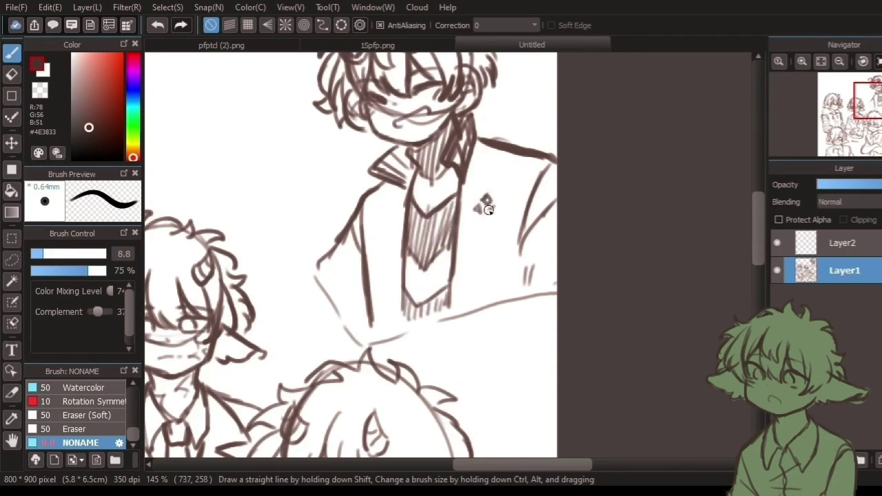
Shade the fifth character's jacket, including both sleeves, with slanted parallel hatching.
drag(357, 224, 343, 304)
drag(349, 234, 333, 305)
drag(339, 258, 324, 307)
mouse_move(360, 258)
mouse_down()
mouse_move(346, 331)
mouse_move(362, 343)
mouse_up()
drag(392, 188, 366, 283)
drag(404, 201, 380, 336)
mouse_move(484, 145)
mouse_down()
mouse_move(463, 194)
mouse_move(455, 262)
mouse_up()
drag(493, 210, 451, 318)
drag(524, 154, 486, 218)
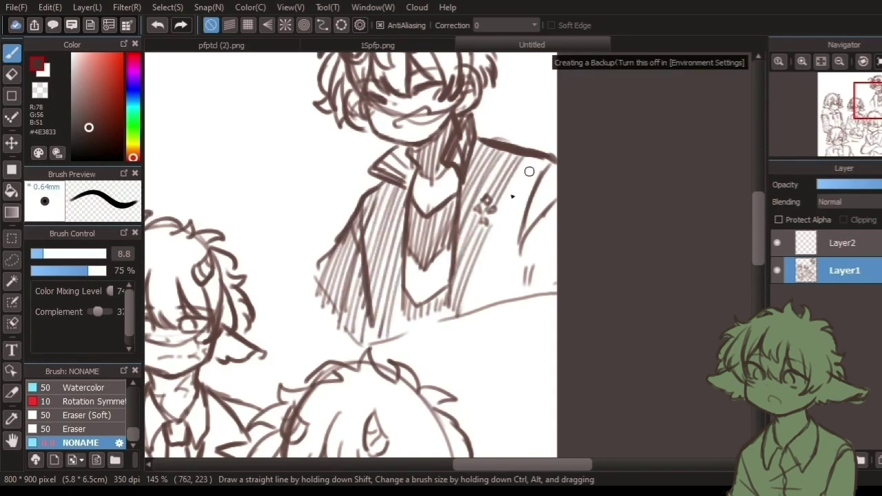
drag(551, 168, 486, 303)
drag(555, 211, 516, 309)
drag(554, 256, 532, 292)
Letter a title in outlined block capitals starting with "TUL" in the empty upper left corner of the canvas.
drag(441, 334, 599, 337)
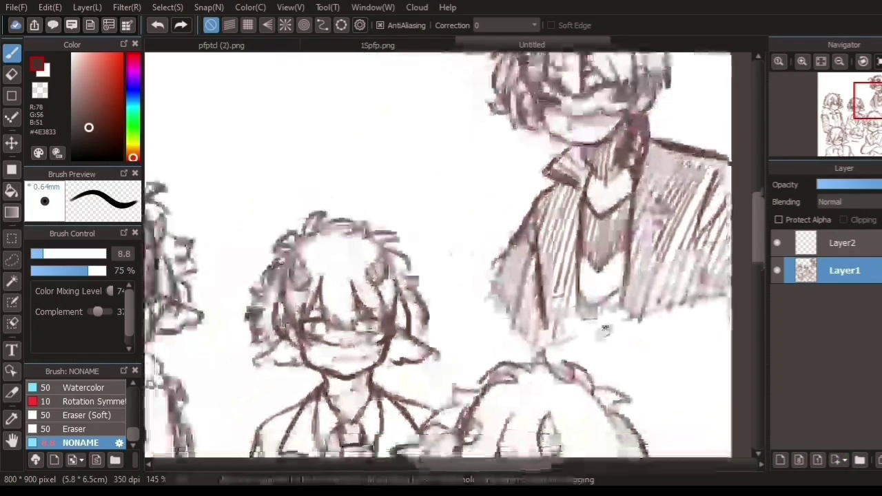
scroll(571, 234, down, 2)
mouse_move(291, 76)
mouse_down()
mouse_move(384, 188)
mouse_move(374, 160)
mouse_move(419, 206)
mouse_up()
drag(412, 162, 411, 183)
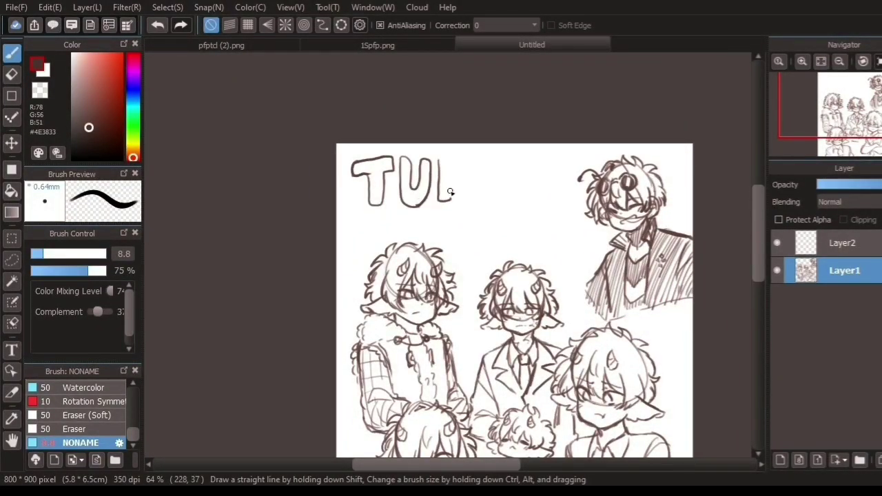